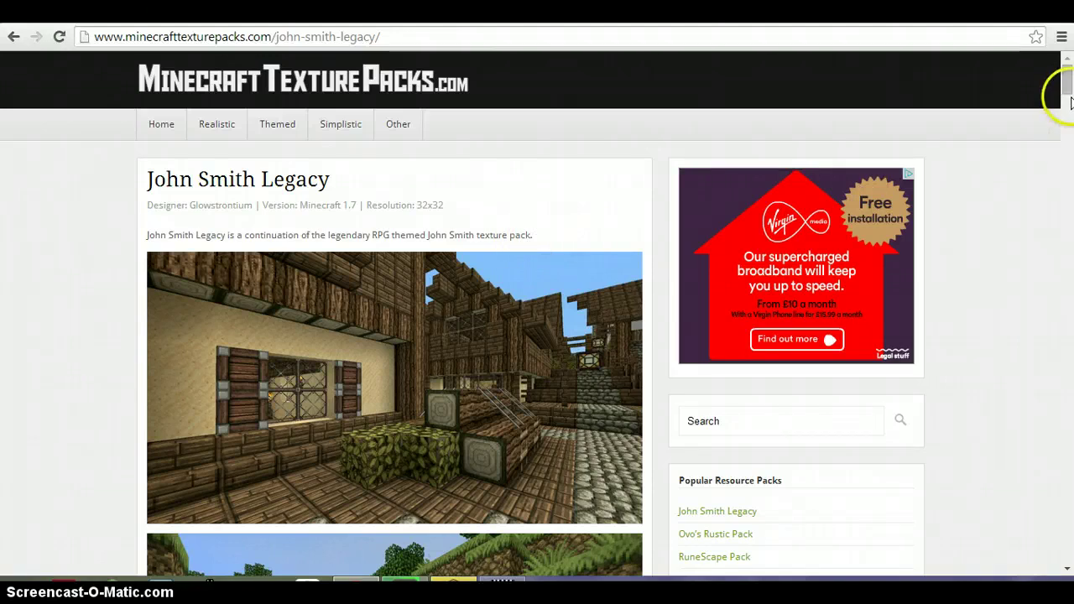
Step: Examine the John Smith Legacy texture pack page, including its web address, version details and preview images
scroll(1066, 88, "down", 2)
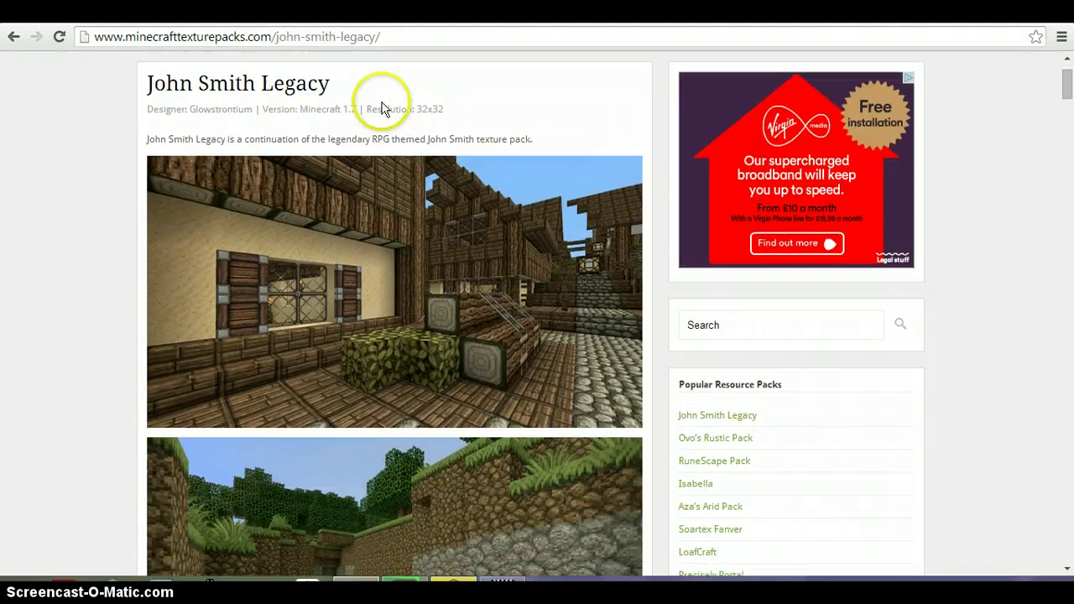
left_click_drag(215, 103, 110, 86)
left_click(110, 86)
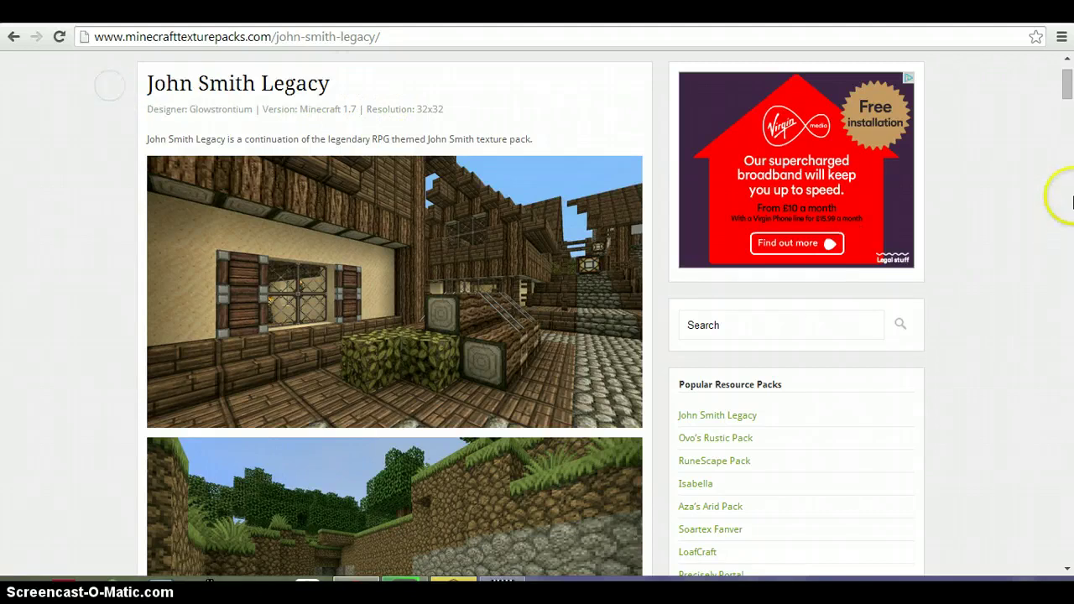
left_click_drag(1067, 90, 1067, 73)
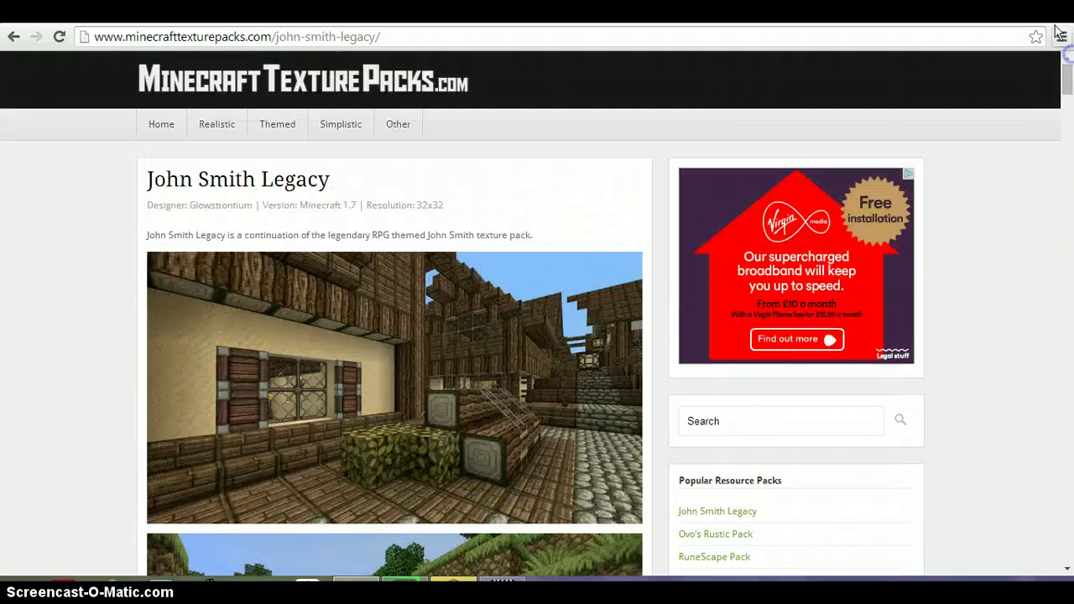
left_click(401, 32)
left_click_drag(401, 32, 102, 37)
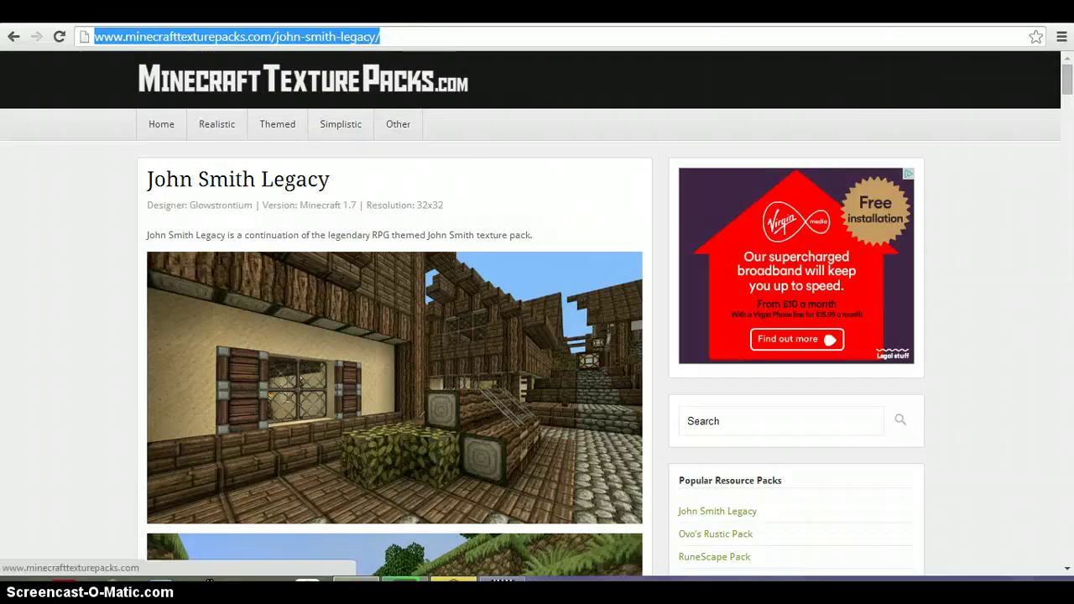
left_click(411, 36)
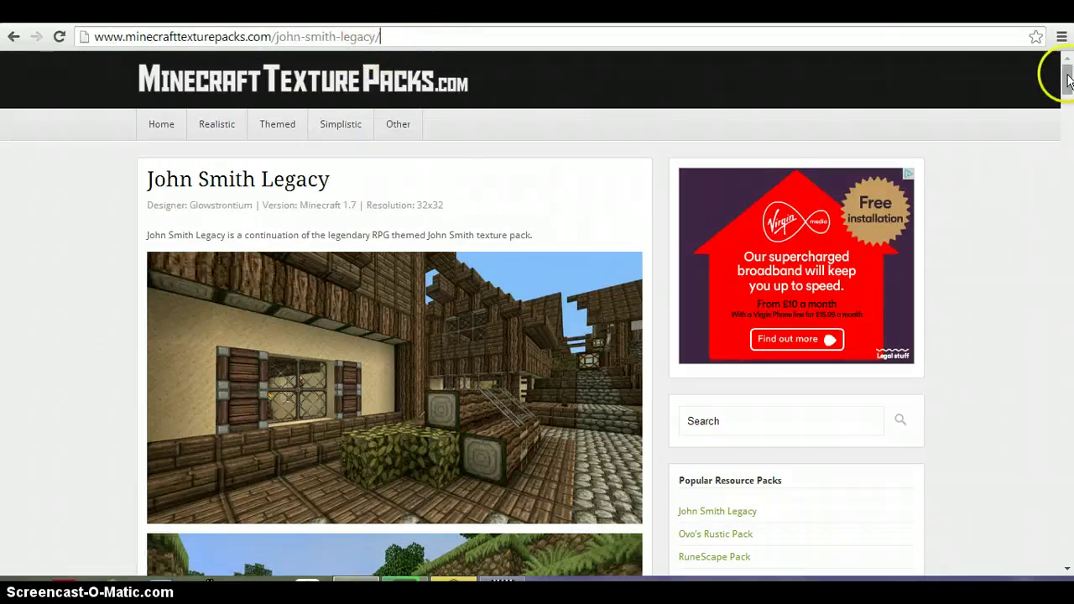
left_click_drag(1067, 80, 1067, 90)
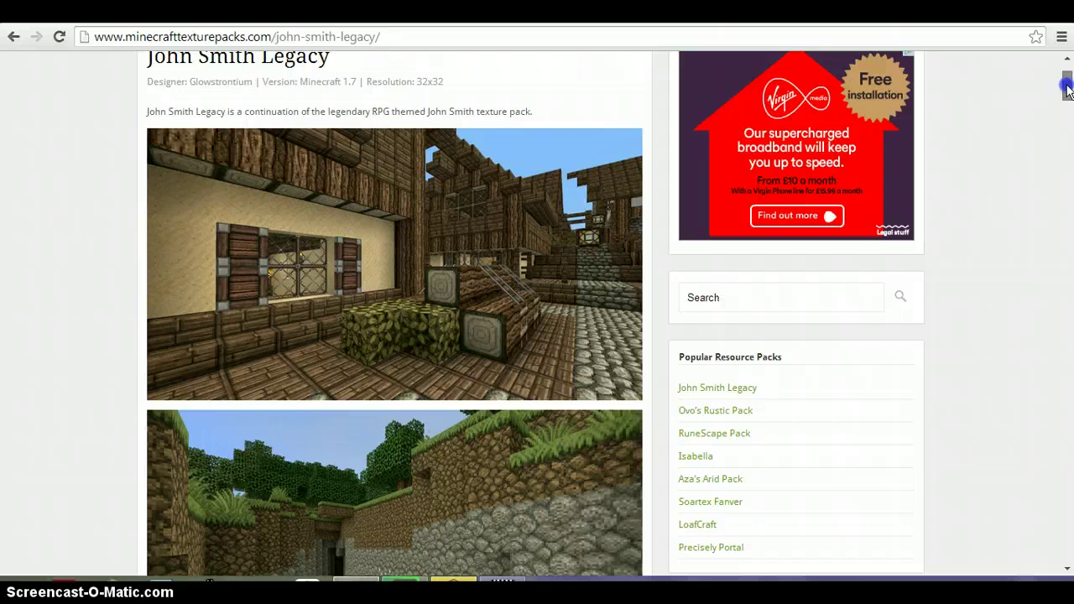
left_click_drag(1067, 88, 948, 120)
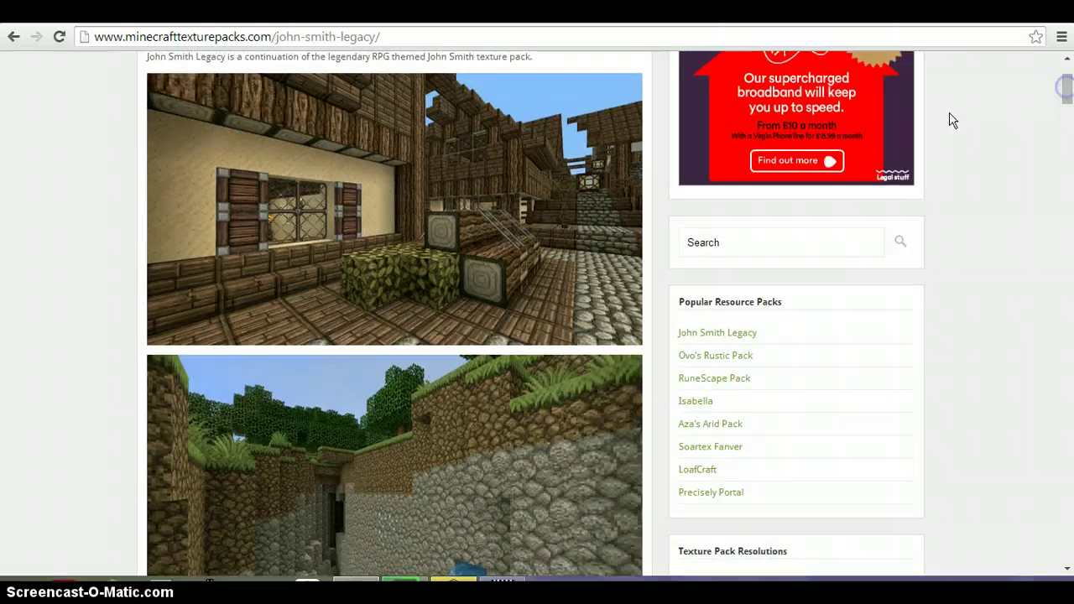
scroll(495, 240, "down", 1)
scroll(364, 259, "down", 2)
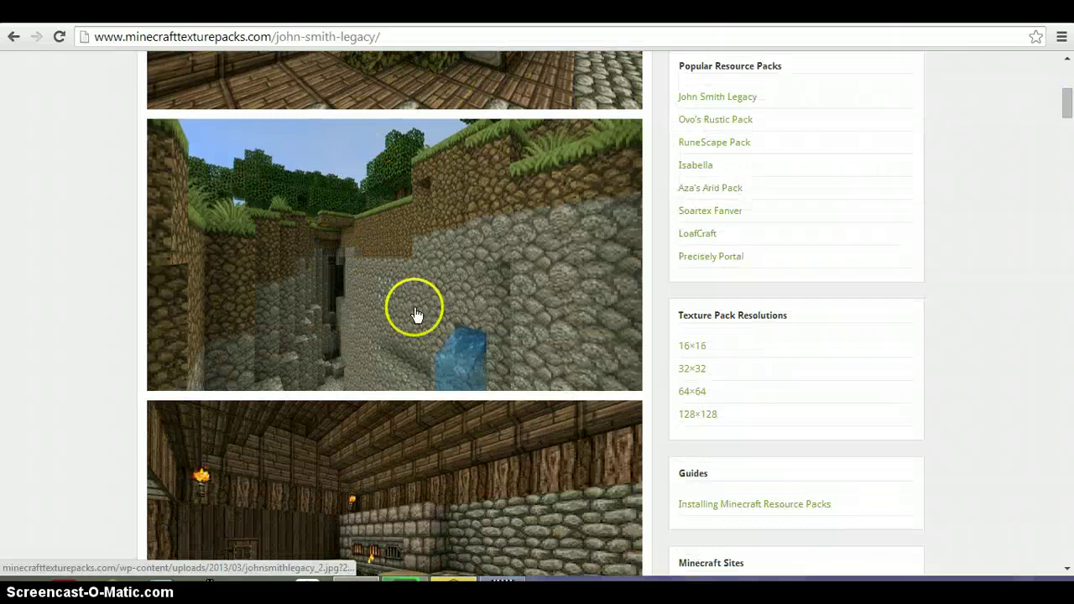
scroll(414, 311, "down", 3)
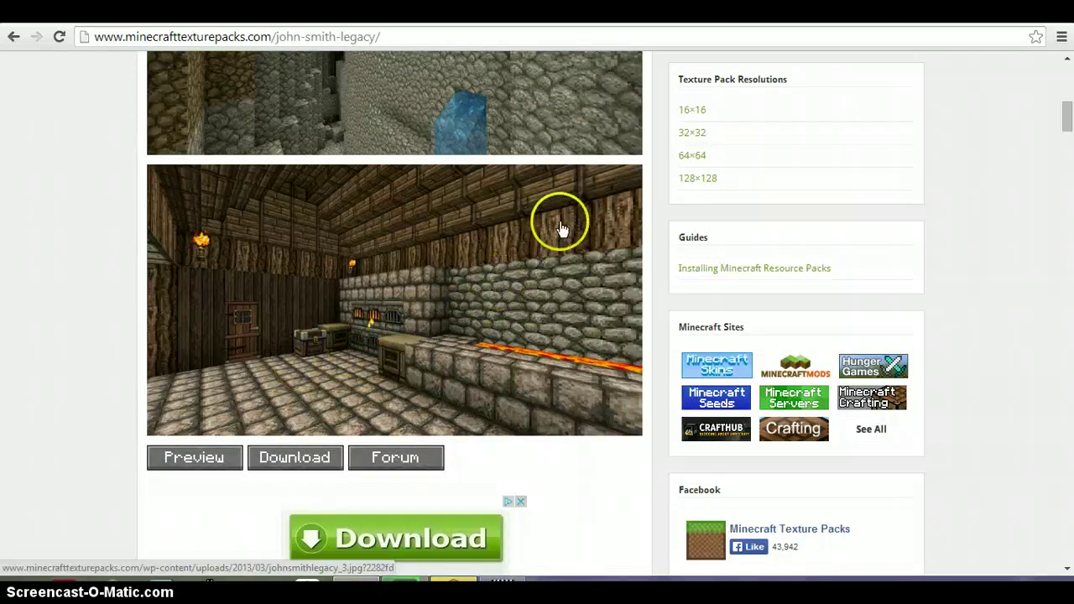
scroll(723, 243, "up", 5)
scroll(640, 204, "up", 3)
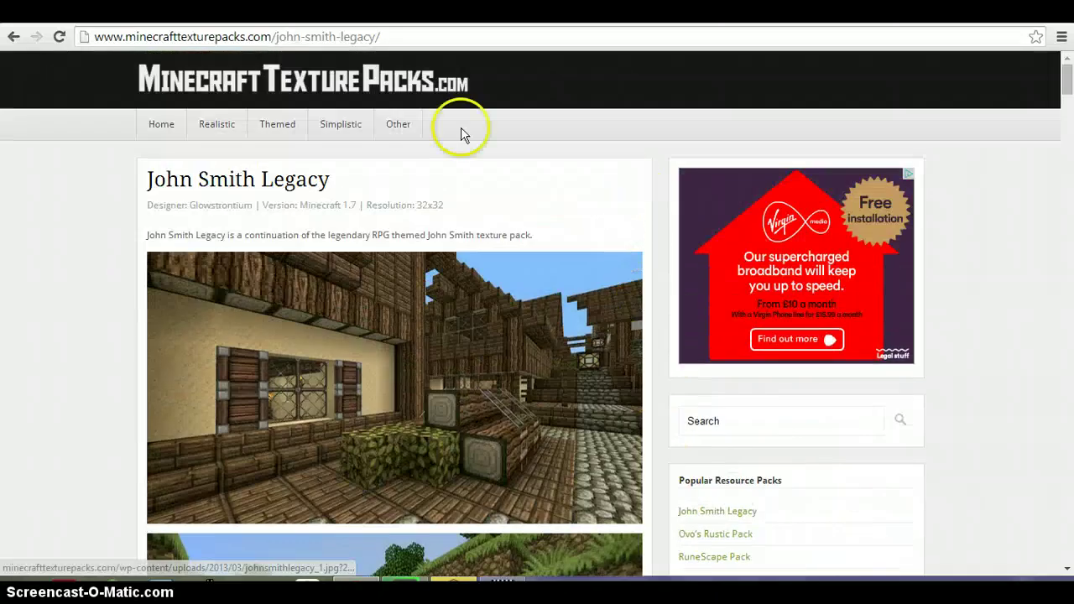
Step: Download the John Smith Legacy texture pack from its page
scroll(427, 113, "down", 8)
scroll(388, 275, "down", 3)
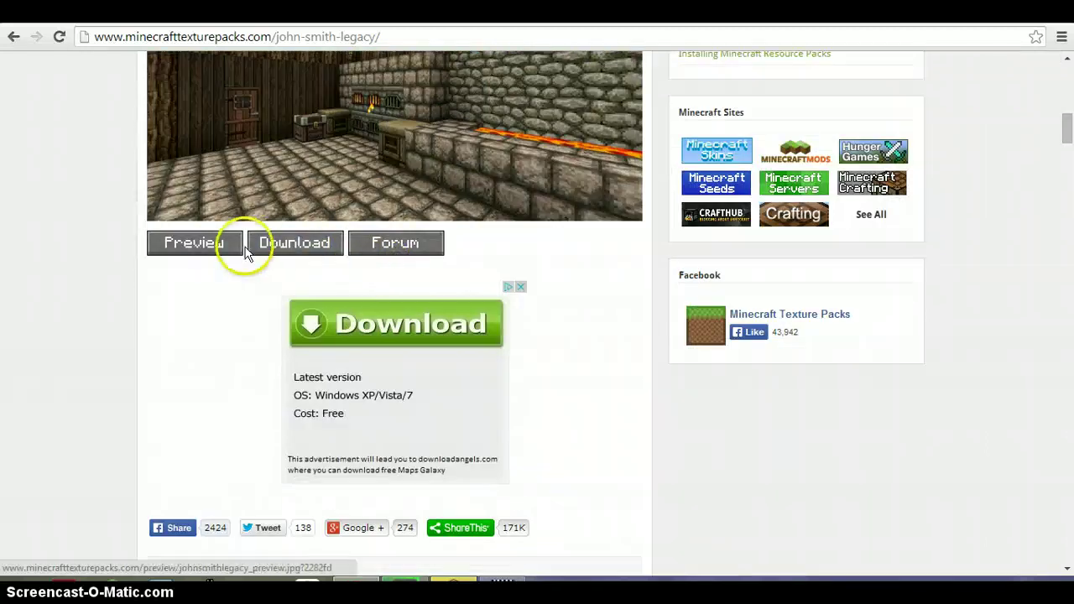
left_click(273, 247)
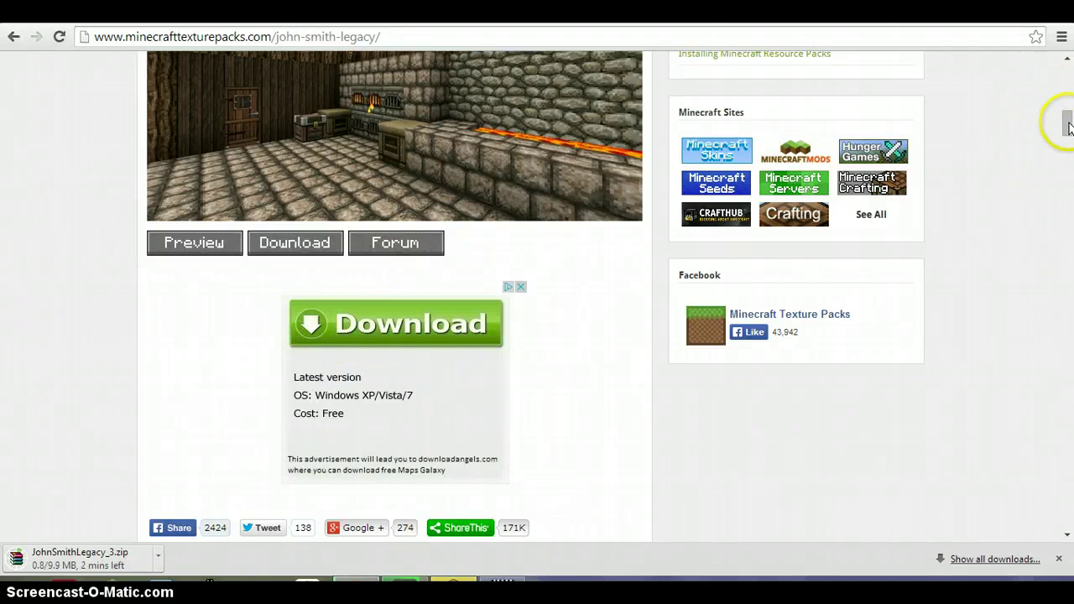
left_click_drag(1068, 113, 1069, 63)
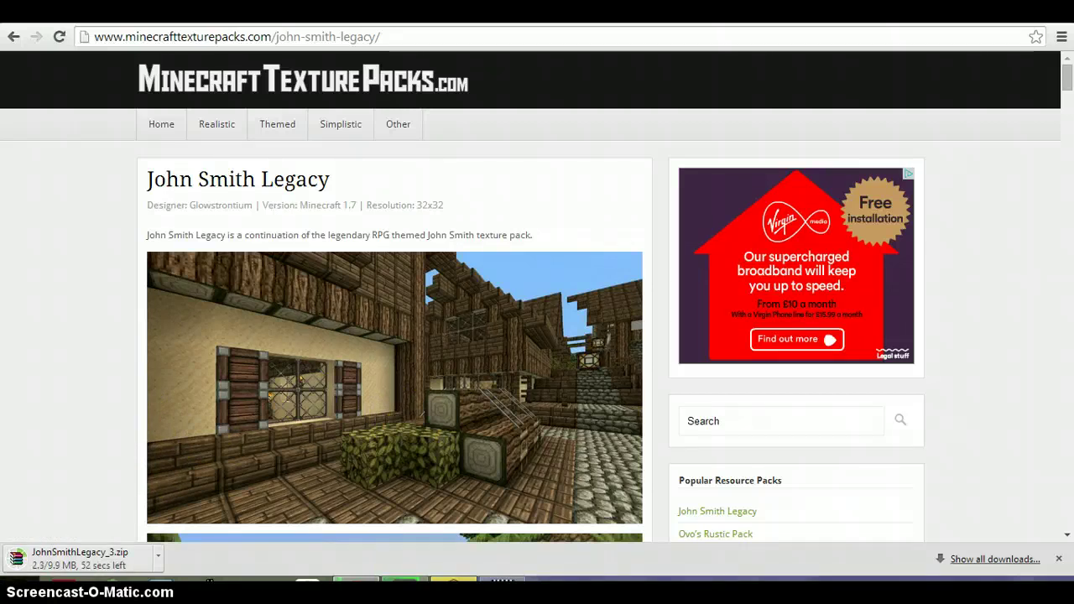
left_click(14, 580)
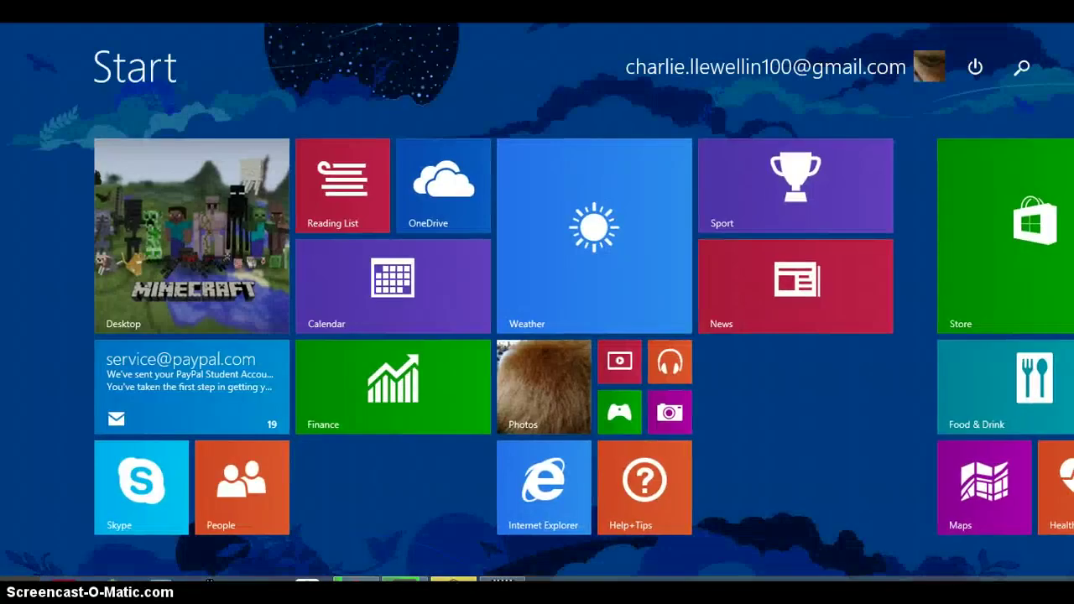
left_click(14, 580)
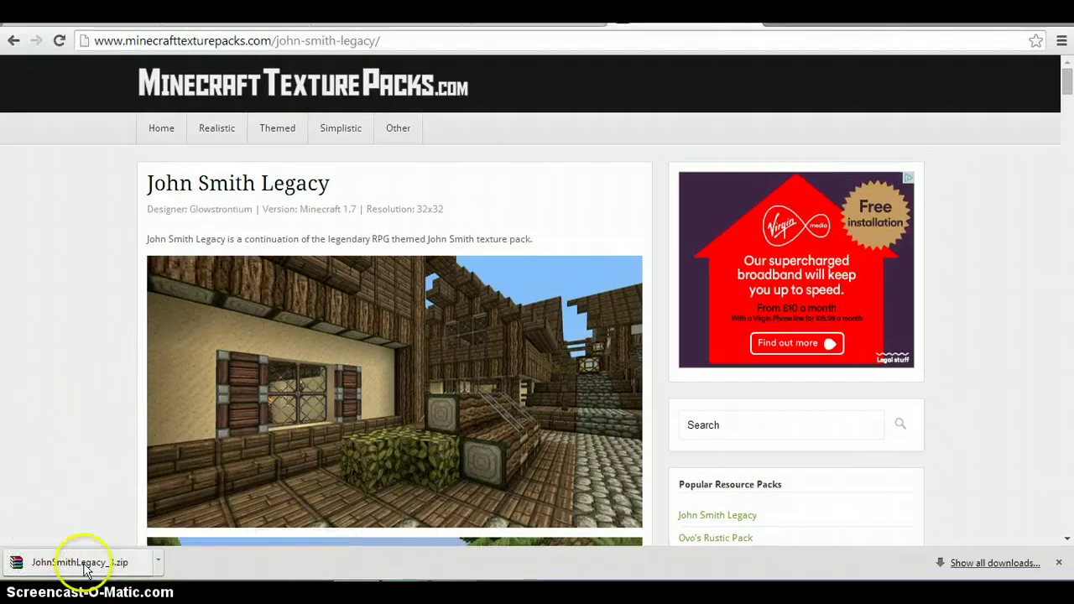
Step: Open the downloaded JohnSmithLegacy_3.zip in WinRAR and go up to the Downloads folder that contains it
left_click(68, 564)
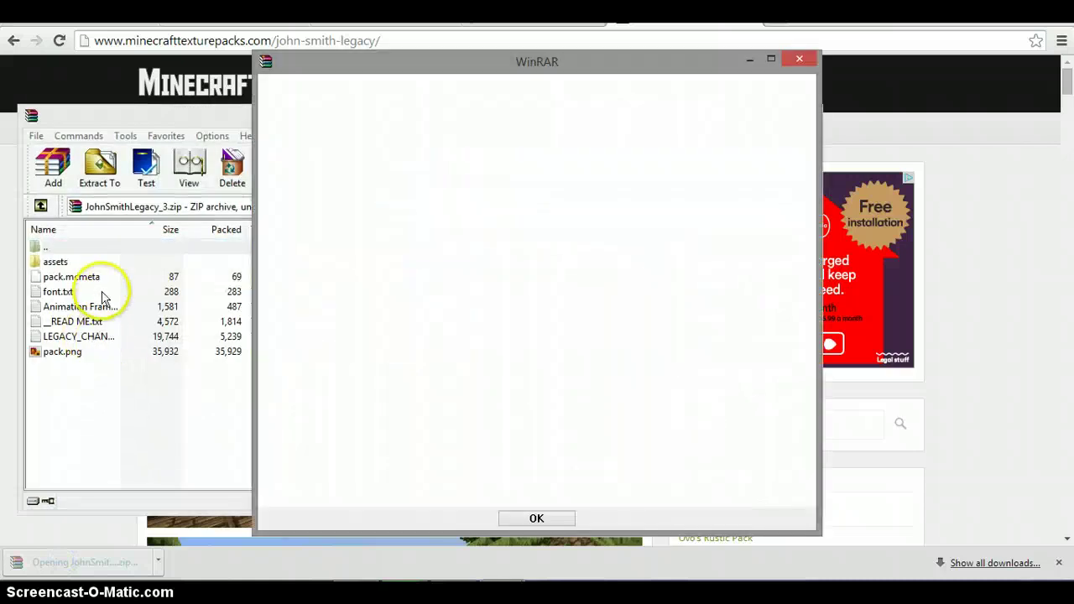
left_click(797, 58)
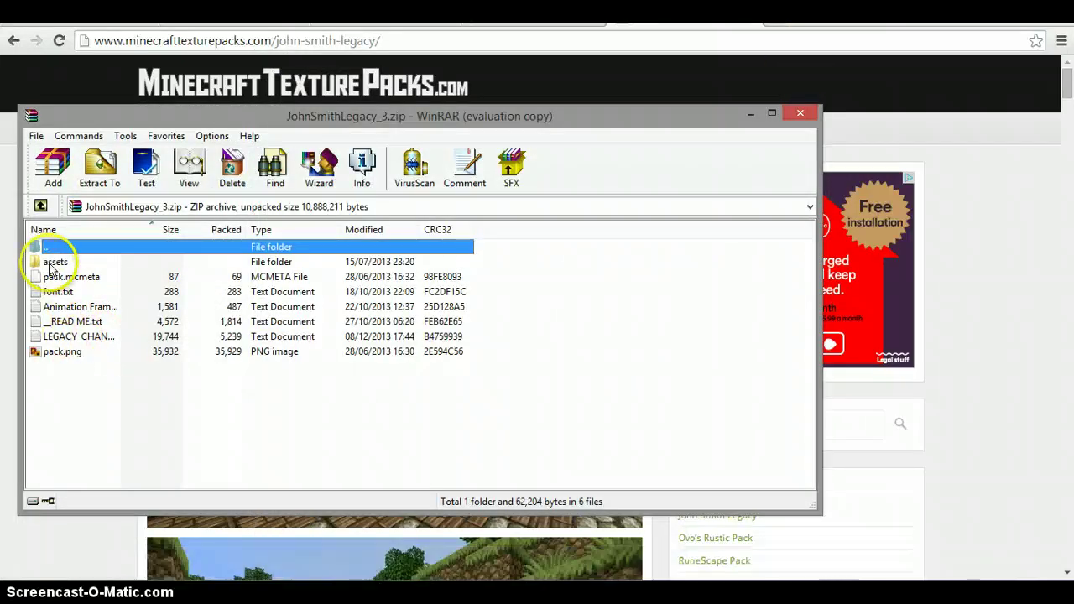
left_click(77, 259)
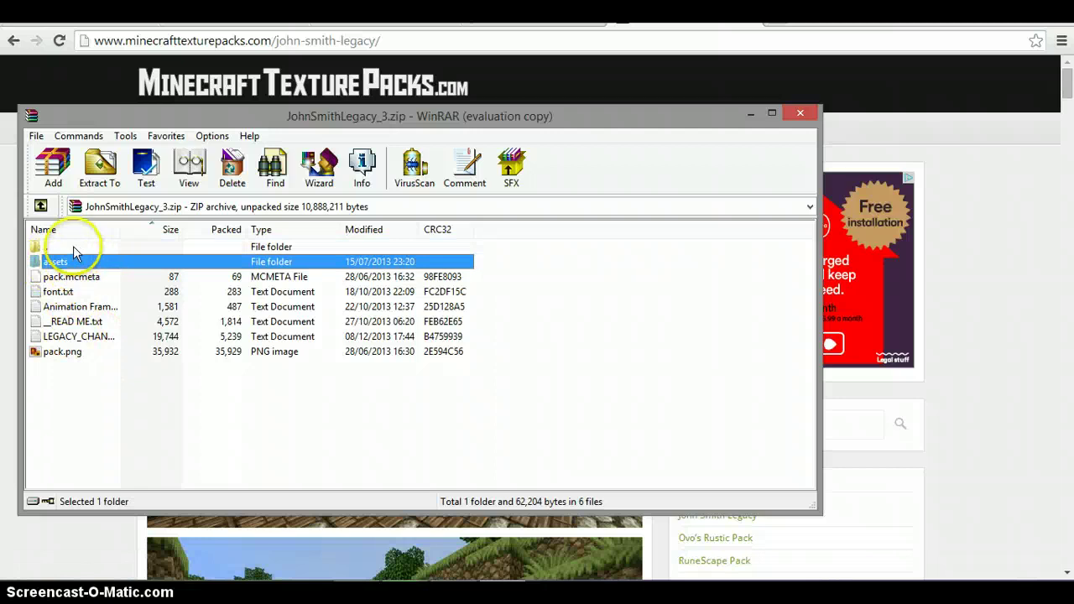
double_click(73, 246)
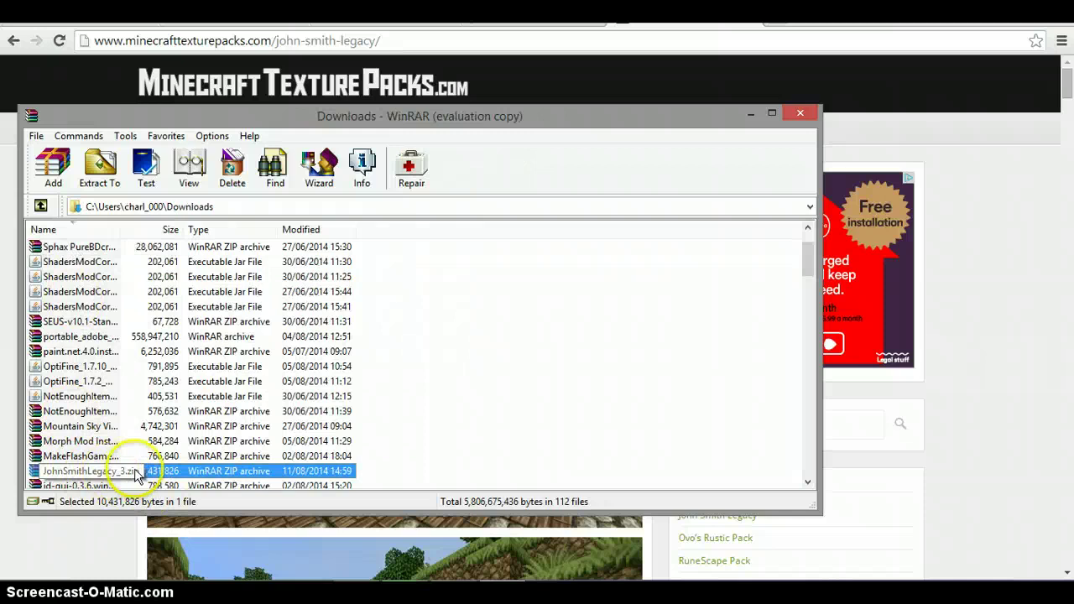
Step: Copy JohnSmithLegacy_3.zip from the Downloads folder onto the desktop, clearing the browser and archive windows out of the way
right_click(132, 476)
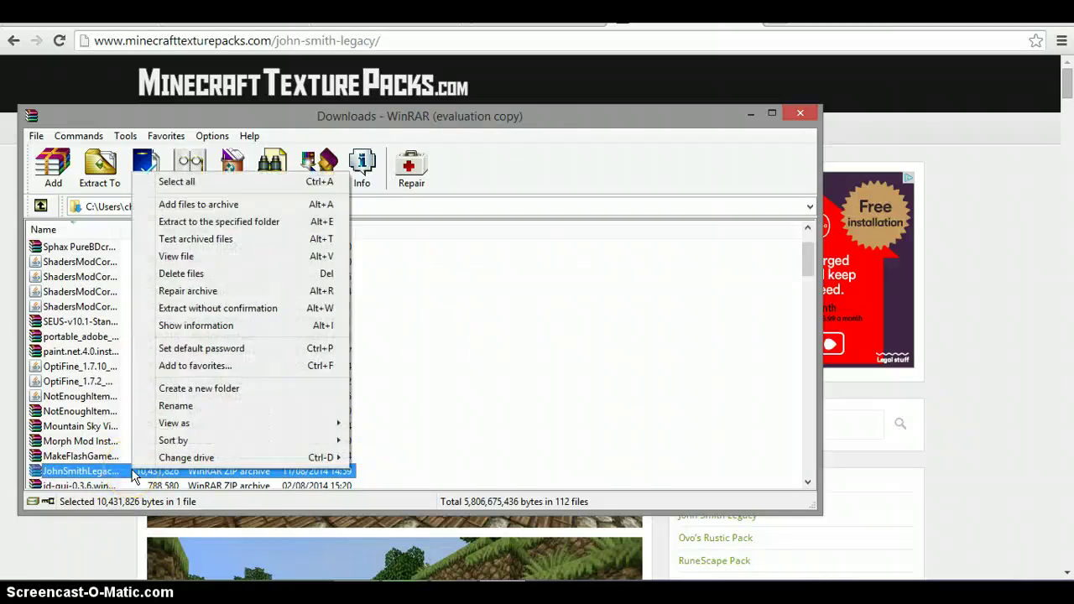
left_click(595, 110)
left_click_drag(563, 106, 534, 90)
key("alt+Tab")
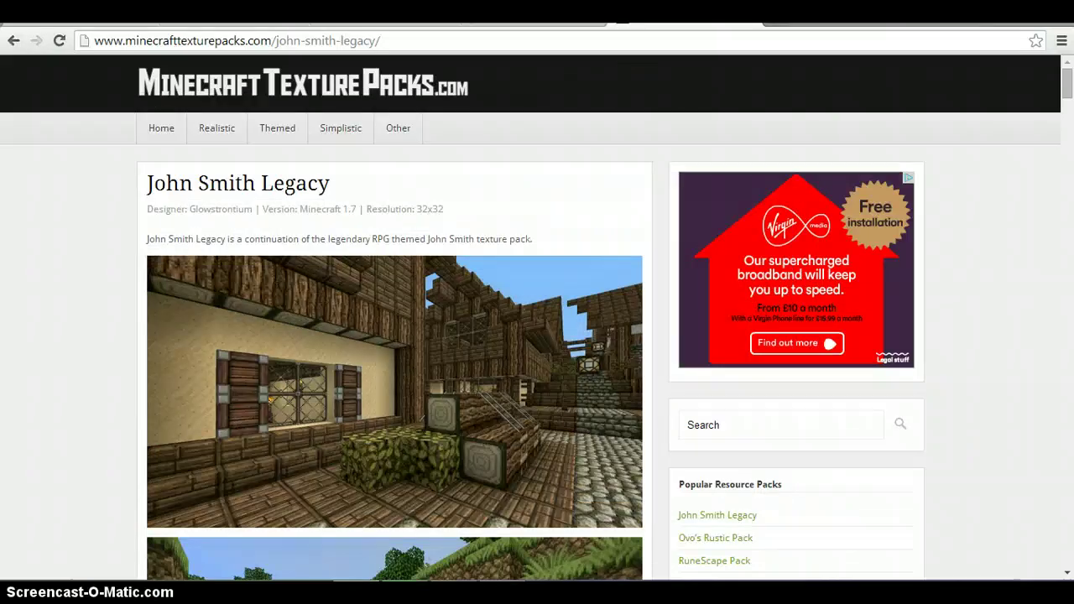
key("super+Down")
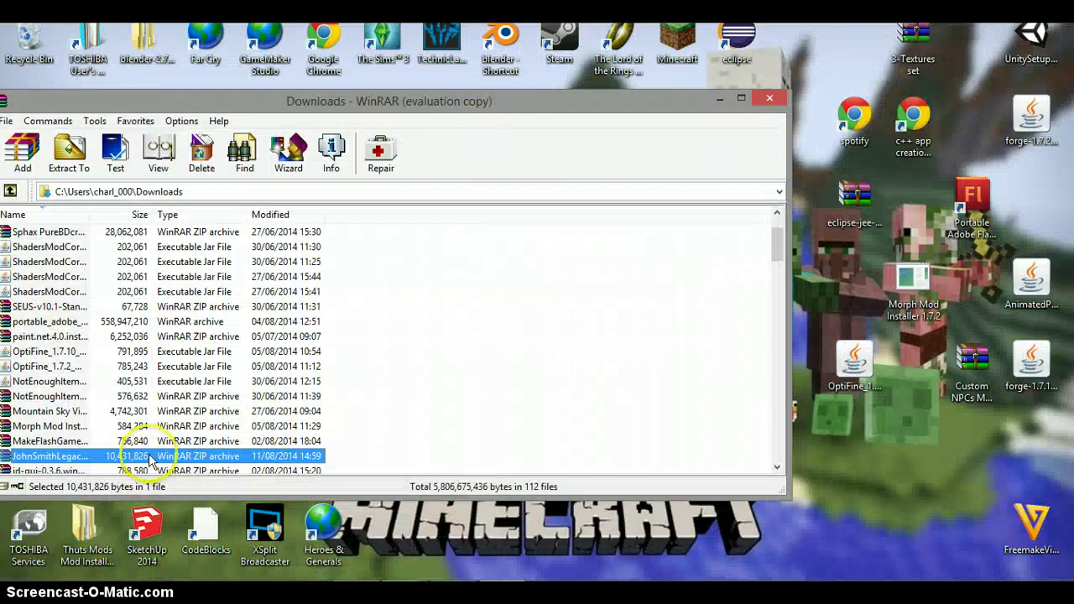
left_click(891, 487)
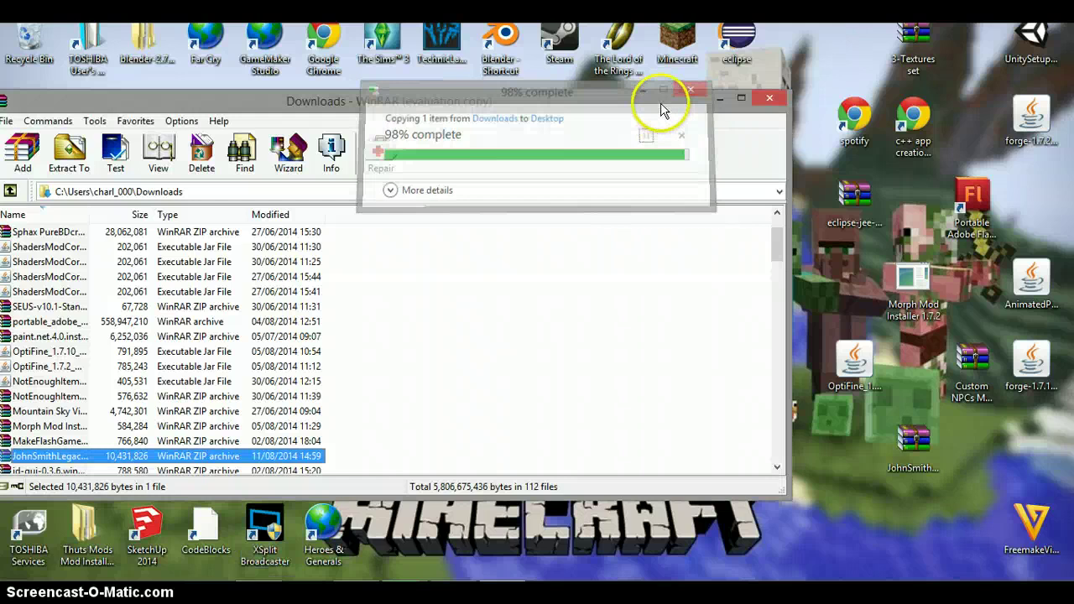
left_click(719, 98)
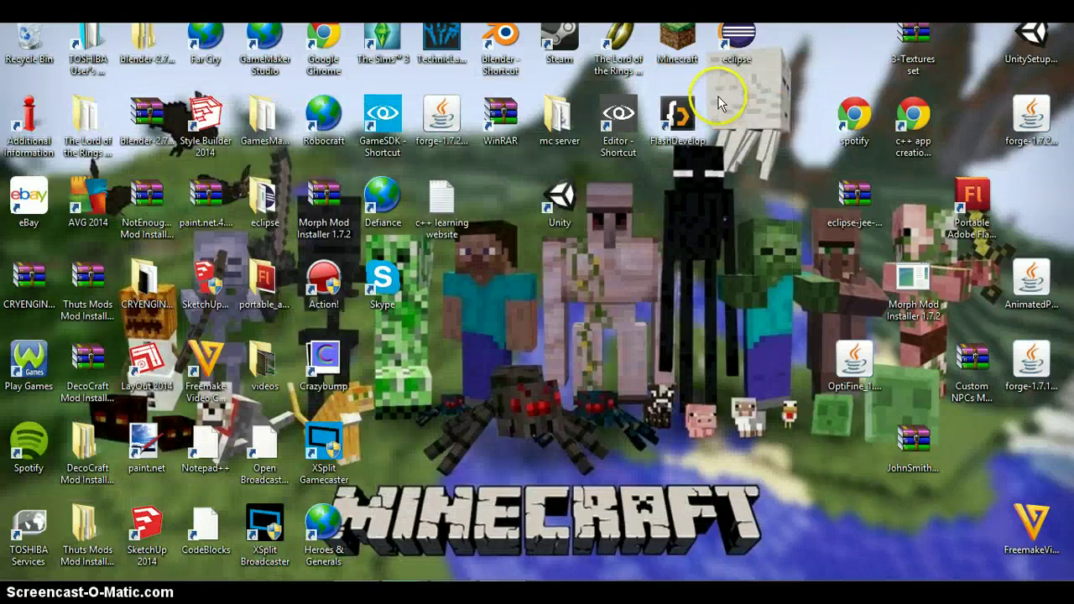
Step: Extract the JohnSmithLegacy_3 archive on the desktop, both directly and into its own JohnSmithLegacy_3 folder
left_click(897, 443)
right_click(895, 438)
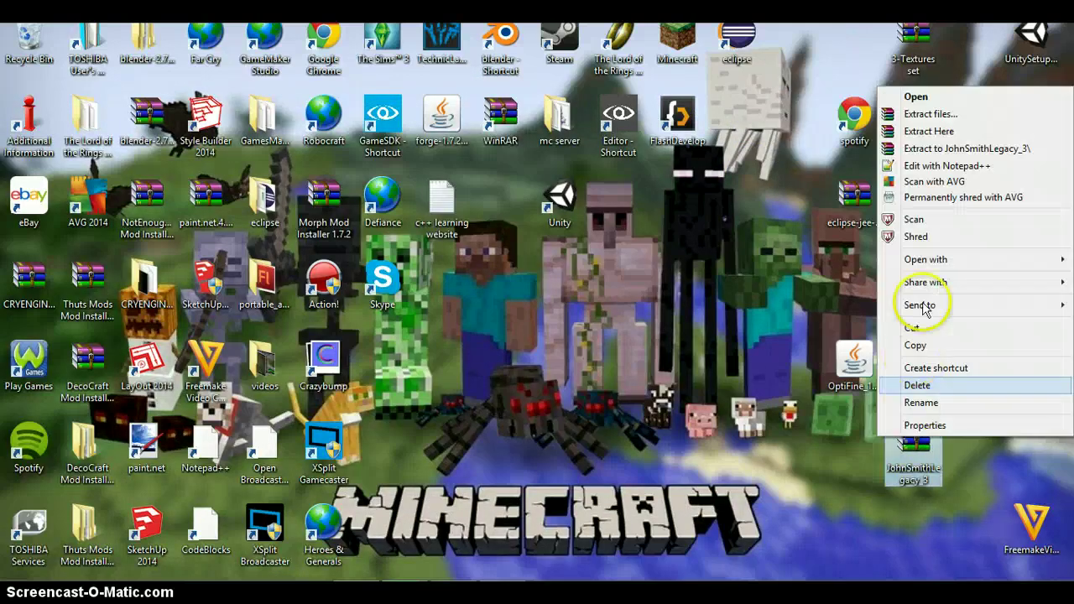
left_click(930, 129)
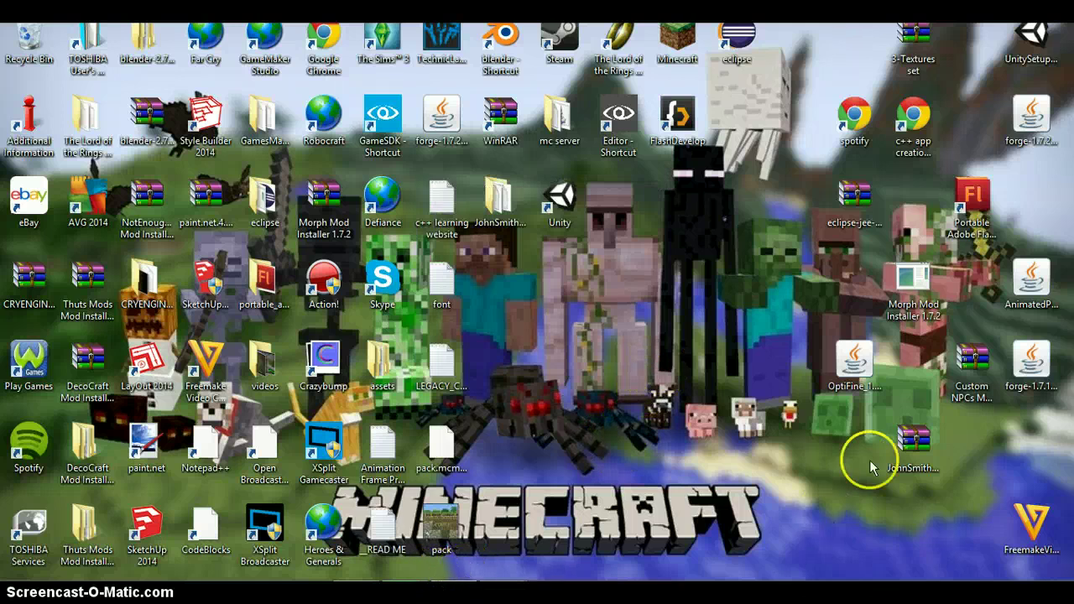
right_click(896, 432)
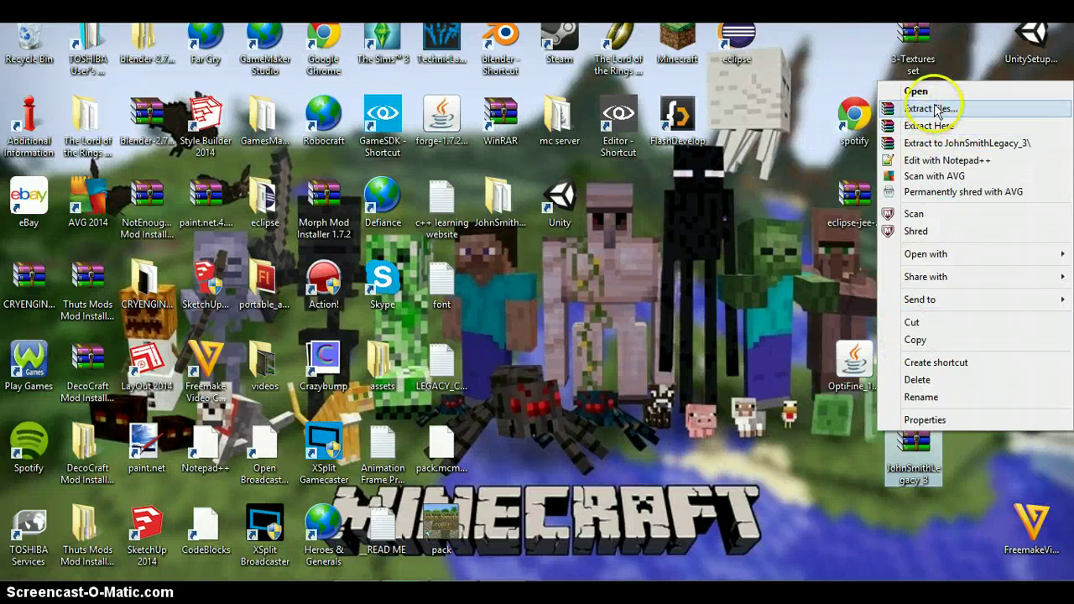
left_click(749, 252)
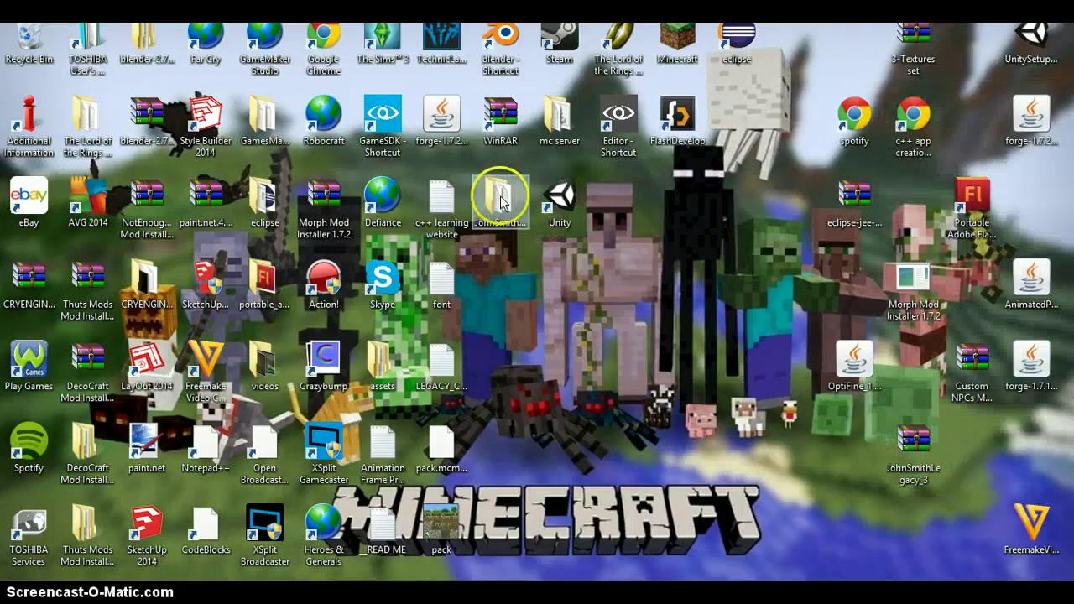
Step: Move the extracted JohnSmithLegacy_3 folder to a free spot on the desktop and check its contents
left_click_drag(500, 200, 602, 376)
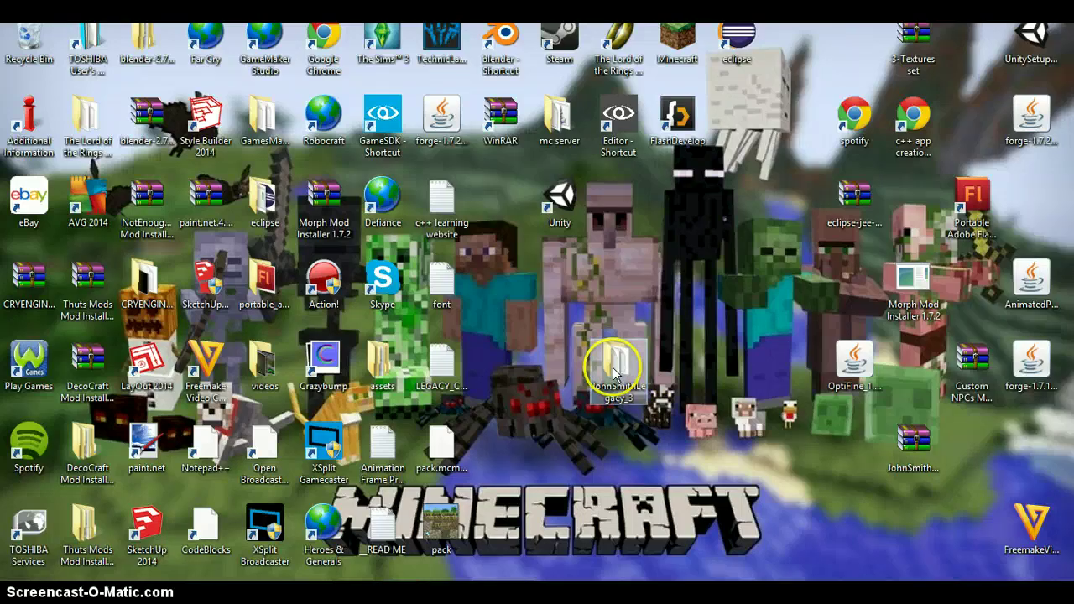
double_click(614, 373)
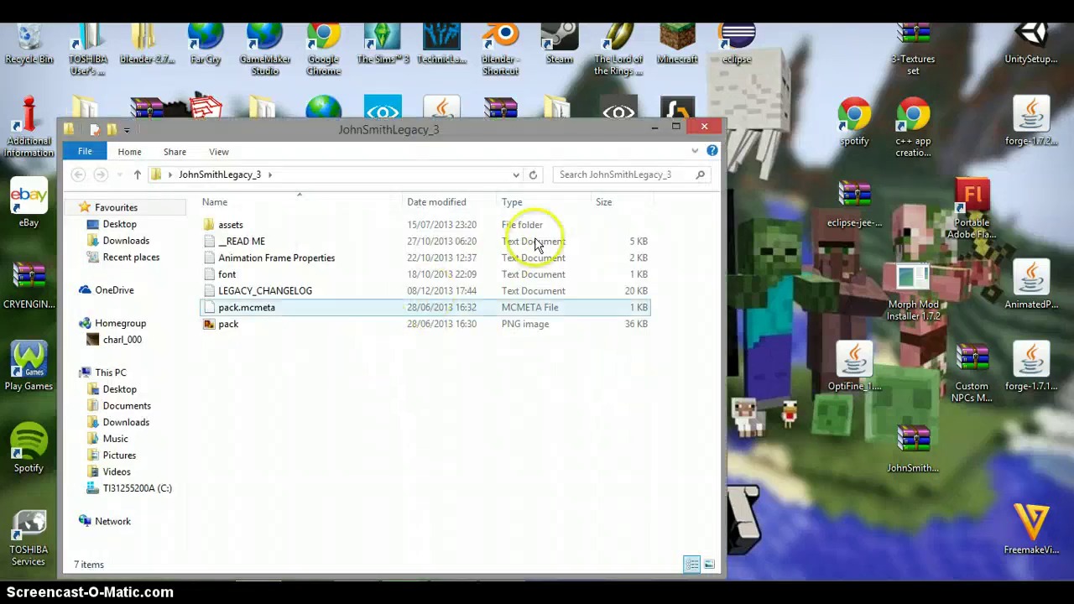
left_click(704, 128)
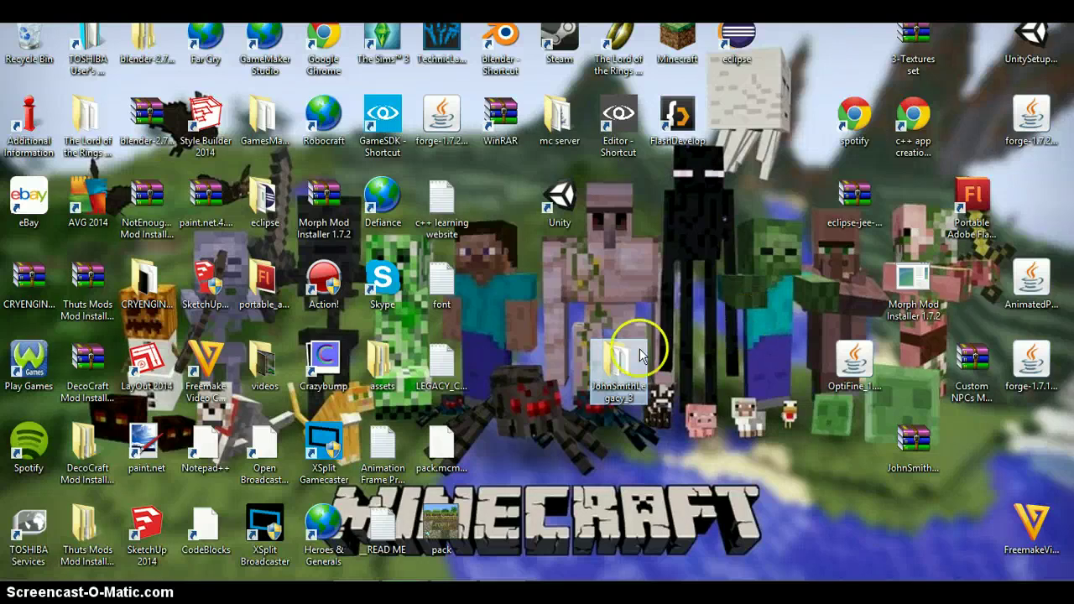
right_click(616, 365)
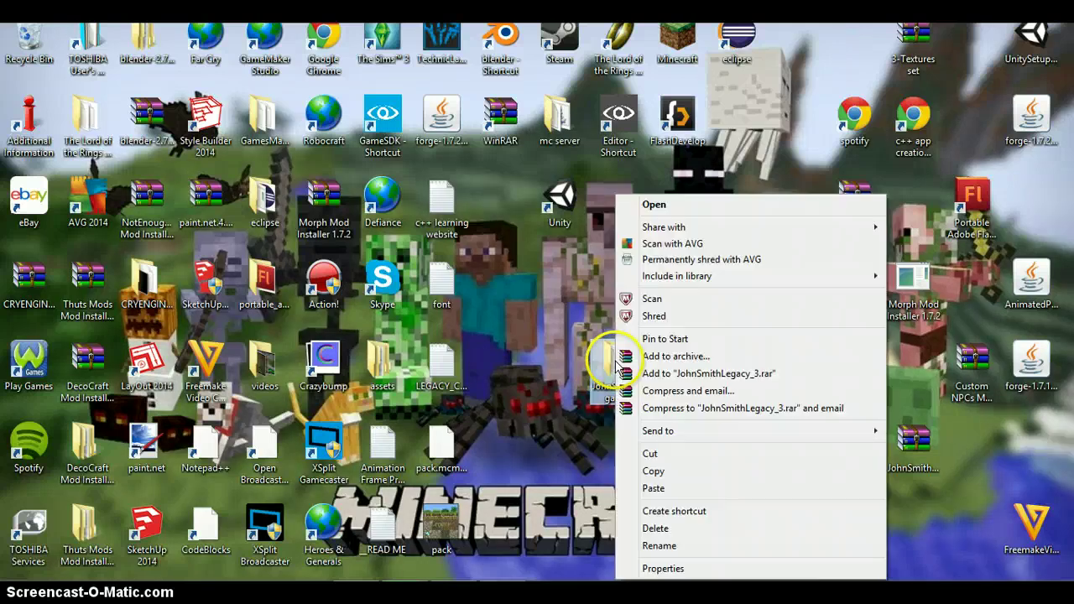
left_click(537, 419)
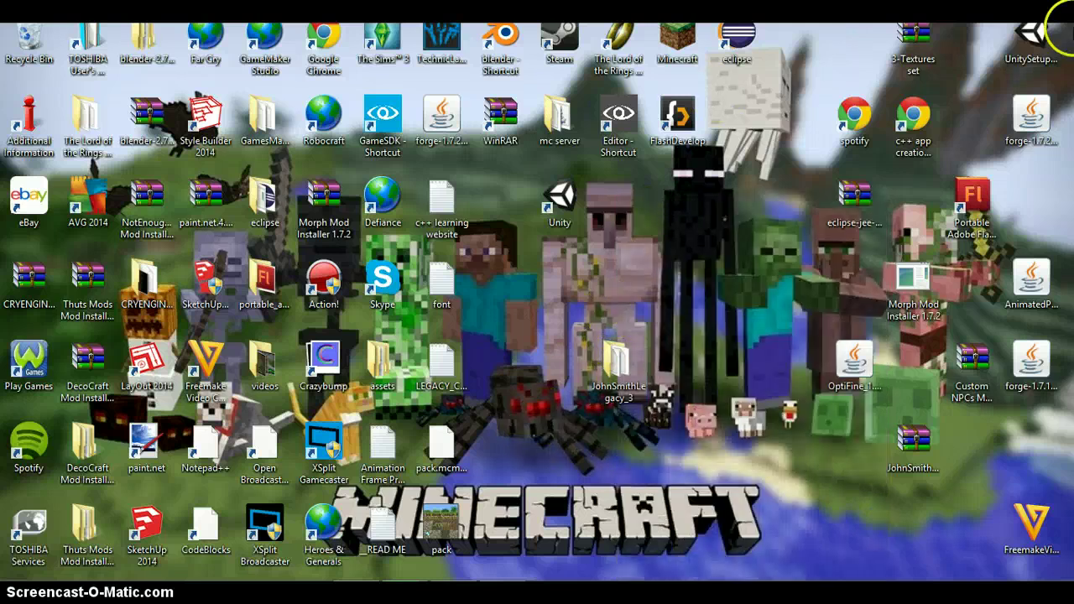
Step: Search the system for %appdata% and open the AppData\Roaming folder
left_click(1045, 151)
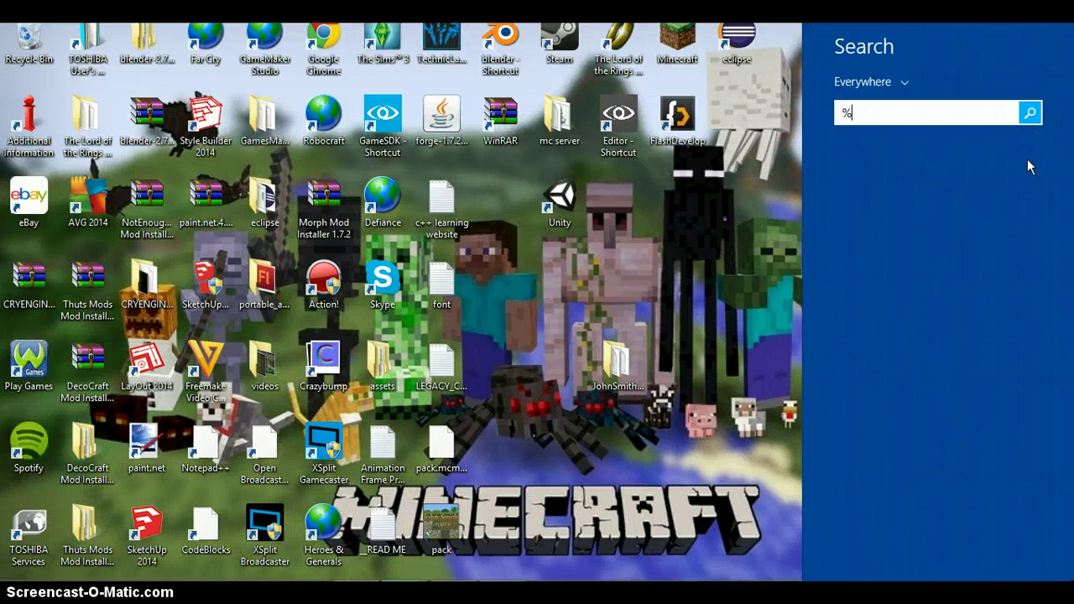
type("%app")
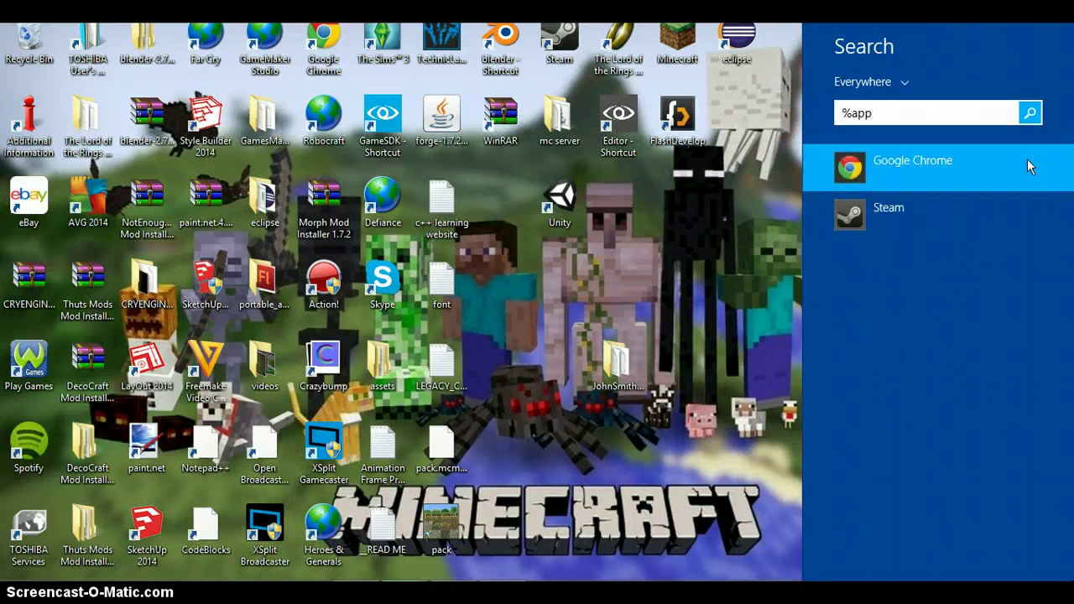
type("data%")
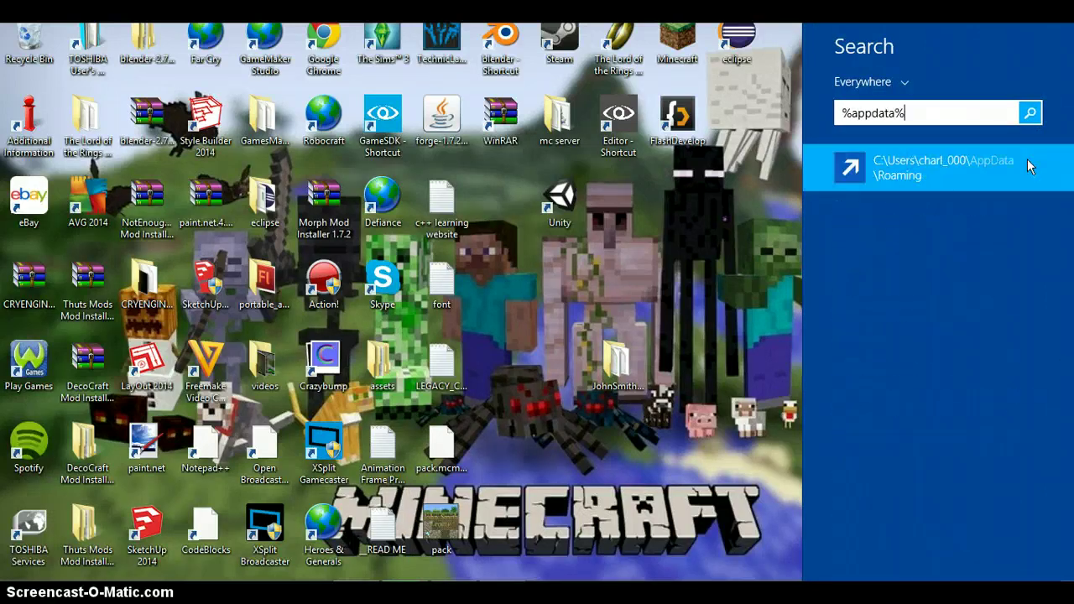
left_click(1030, 165)
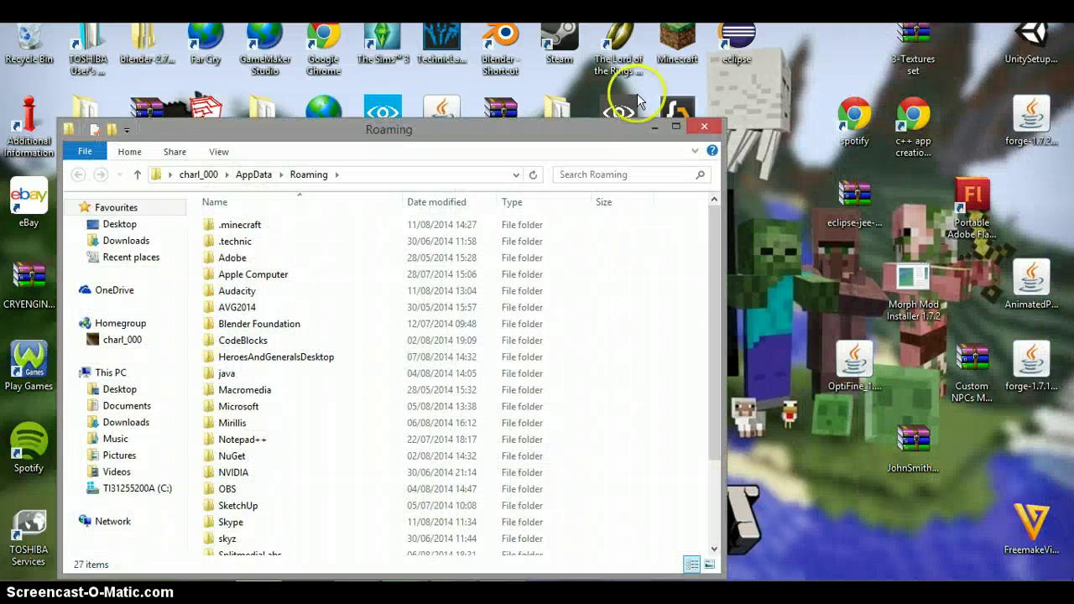
Step: Open the .minecraft folder inside Roaming and go into its resourcepacks folder
left_click(250, 227)
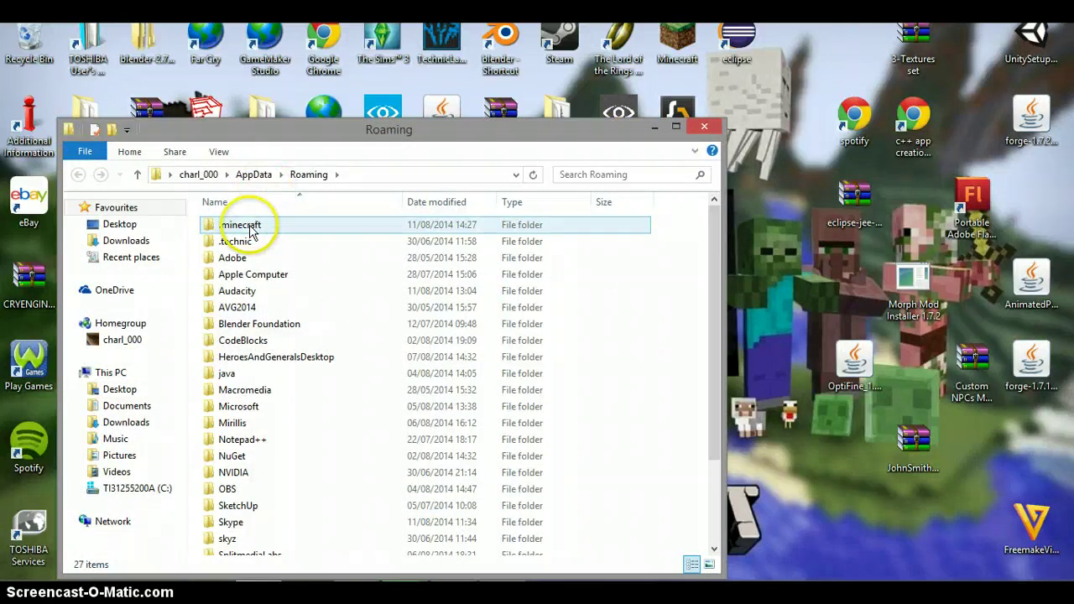
double_click(254, 235)
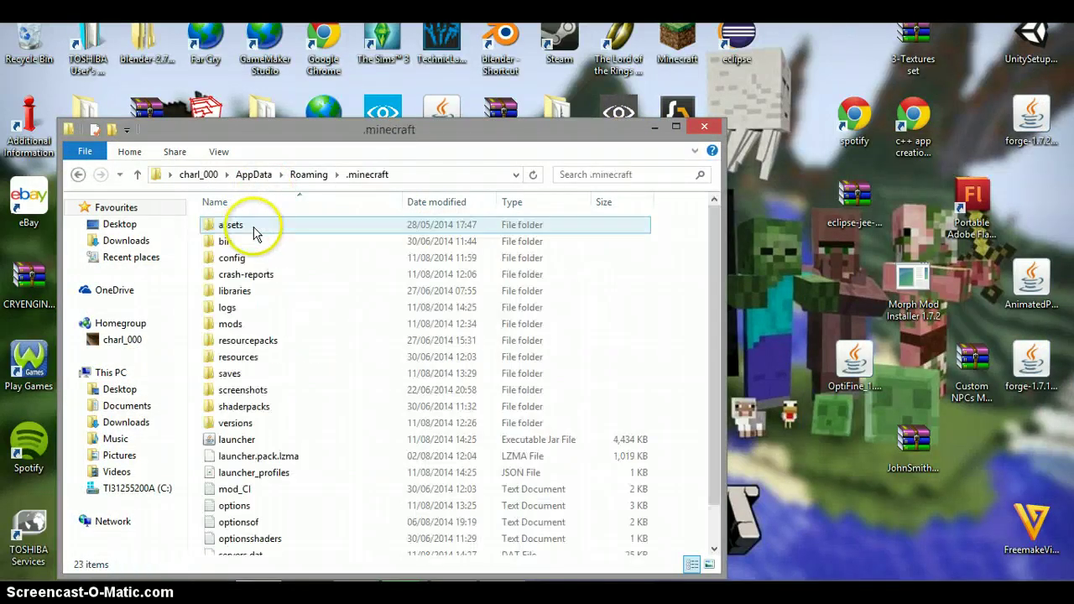
left_click(252, 390)
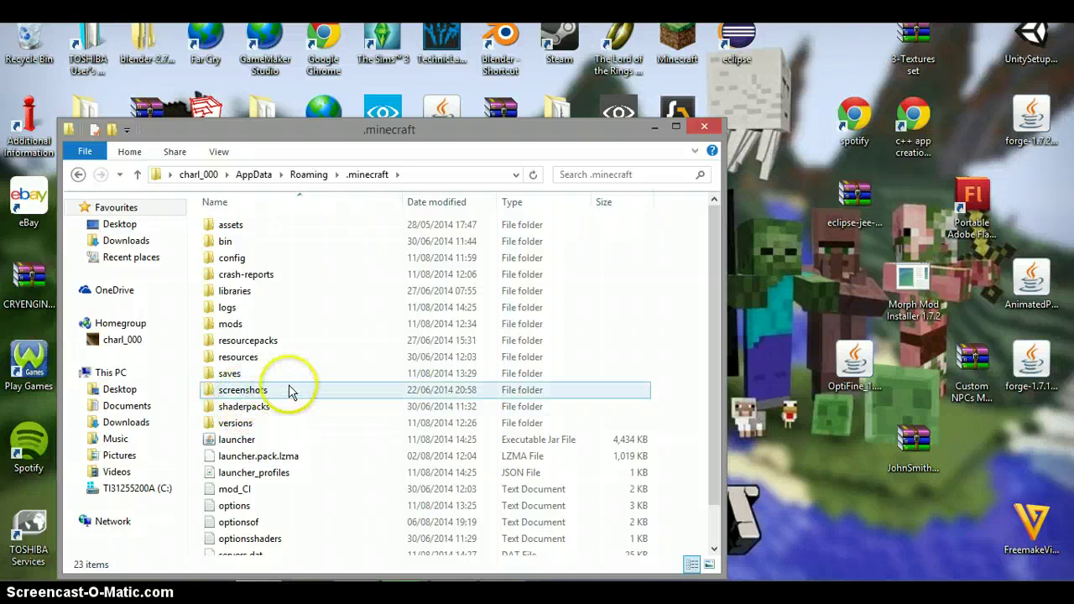
left_click(256, 344)
double_click(256, 346)
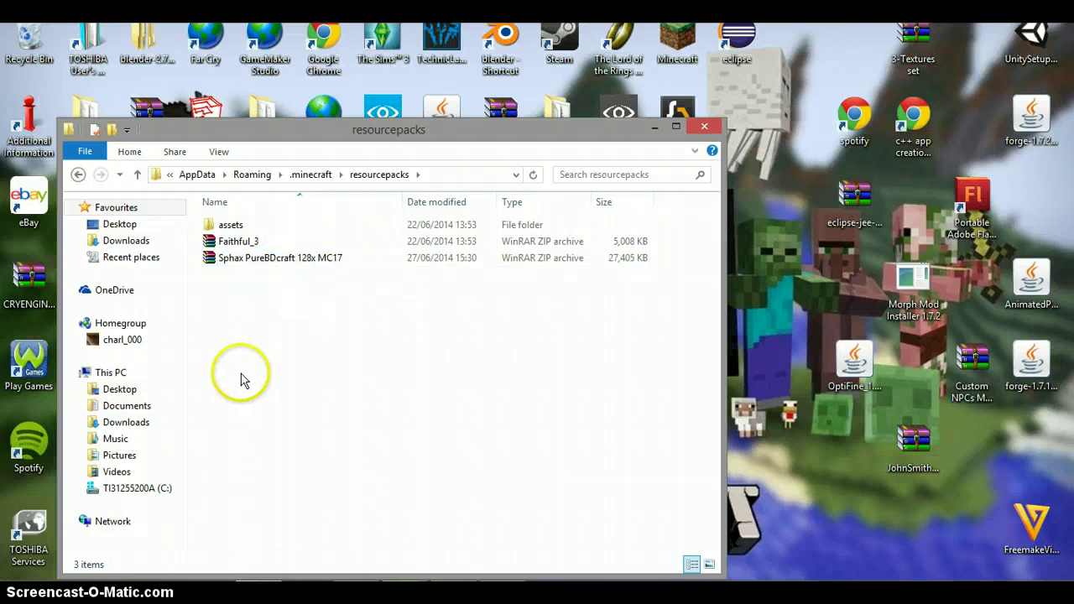
Step: Paste the copied JohnSmithLegacy_3 folder into resourcepacks, leaving the JohnSmithLegacy_3 zip archive on the desktop
key("ctrl+v")
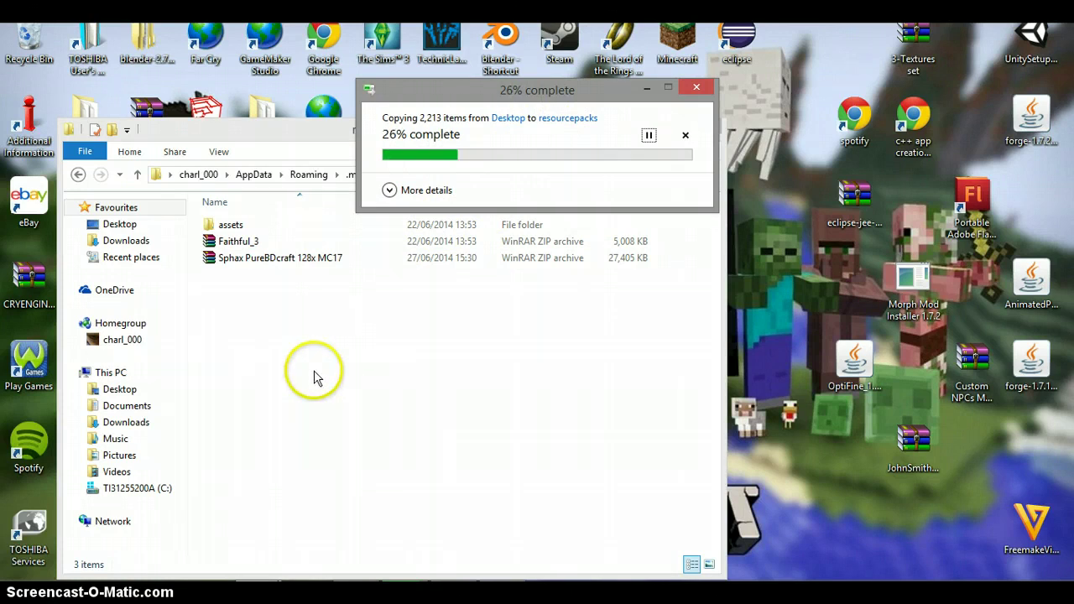
left_click(272, 127)
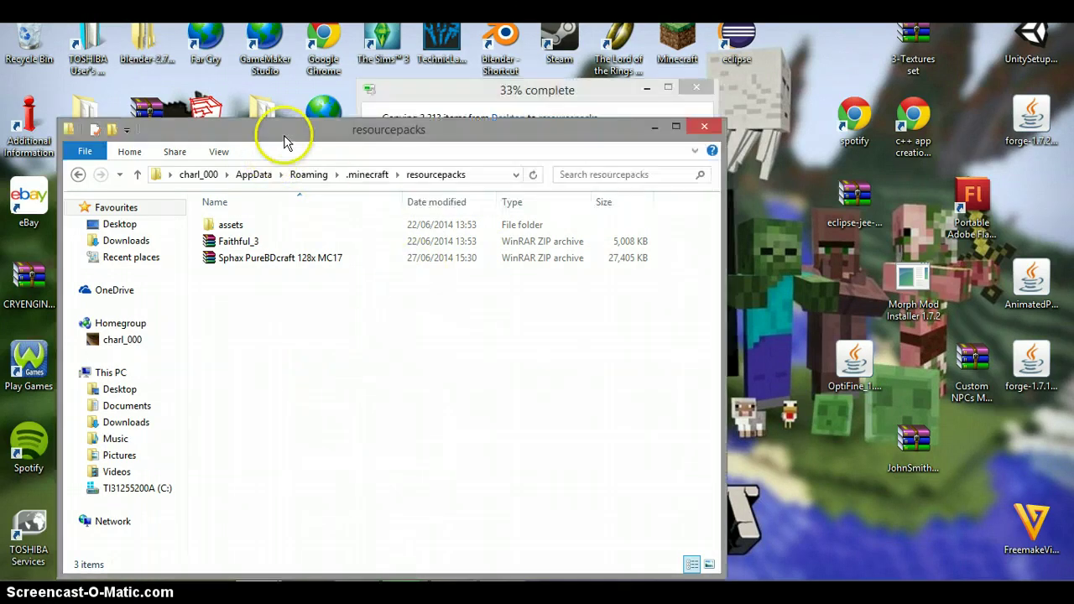
left_click_drag(273, 127, 262, 118)
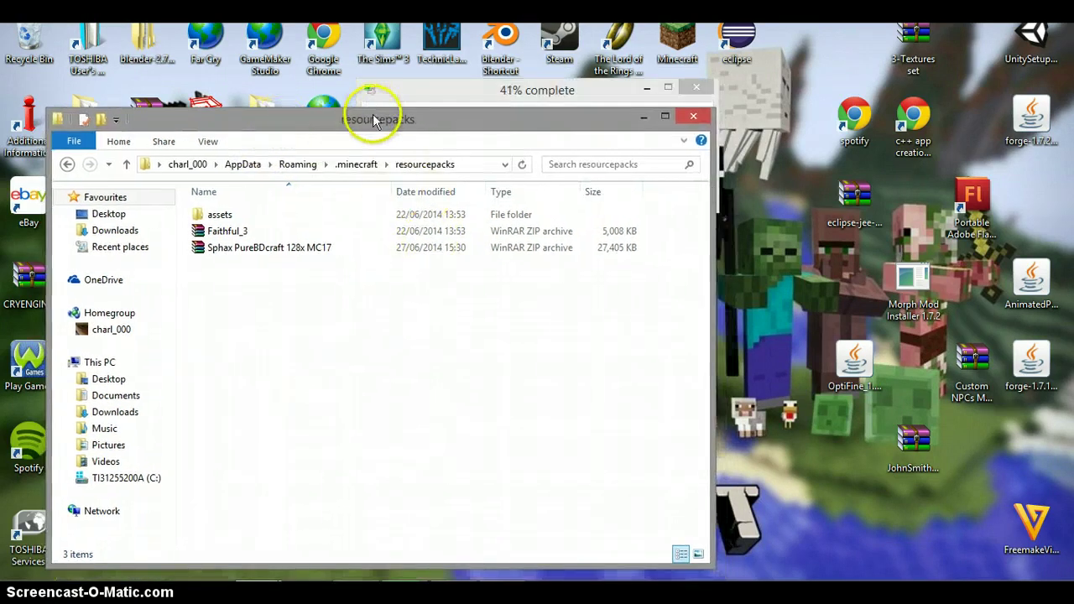
left_click_drag(375, 121, 378, 140)
left_click_drag(914, 443, 279, 379)
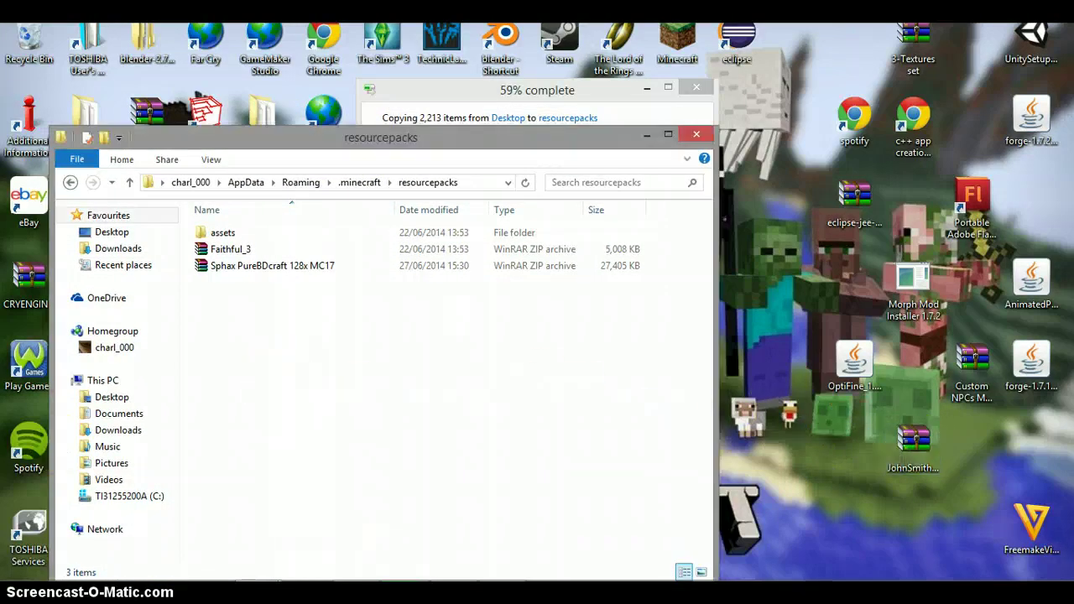
left_click_drag(474, 566, 828, 465)
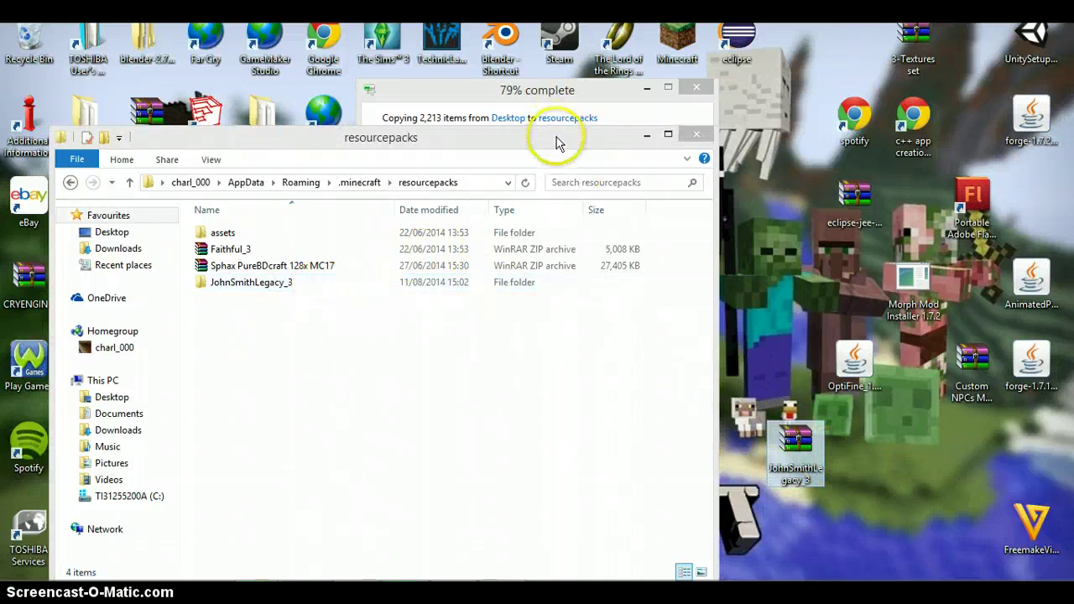
left_click_drag(549, 137, 529, 123)
left_click(539, 94)
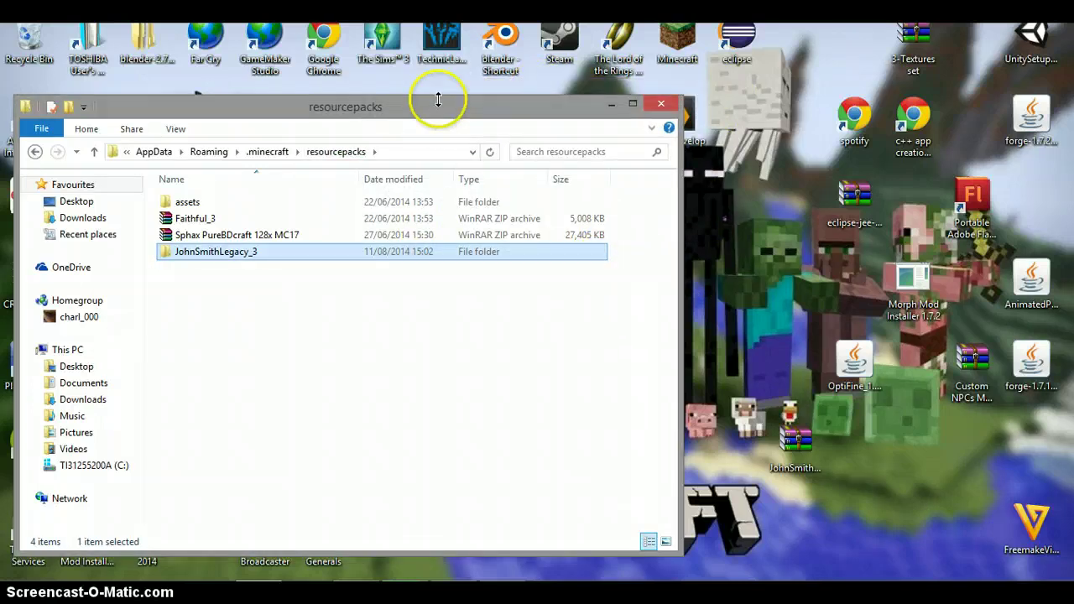
left_click_drag(428, 118, 546, 108)
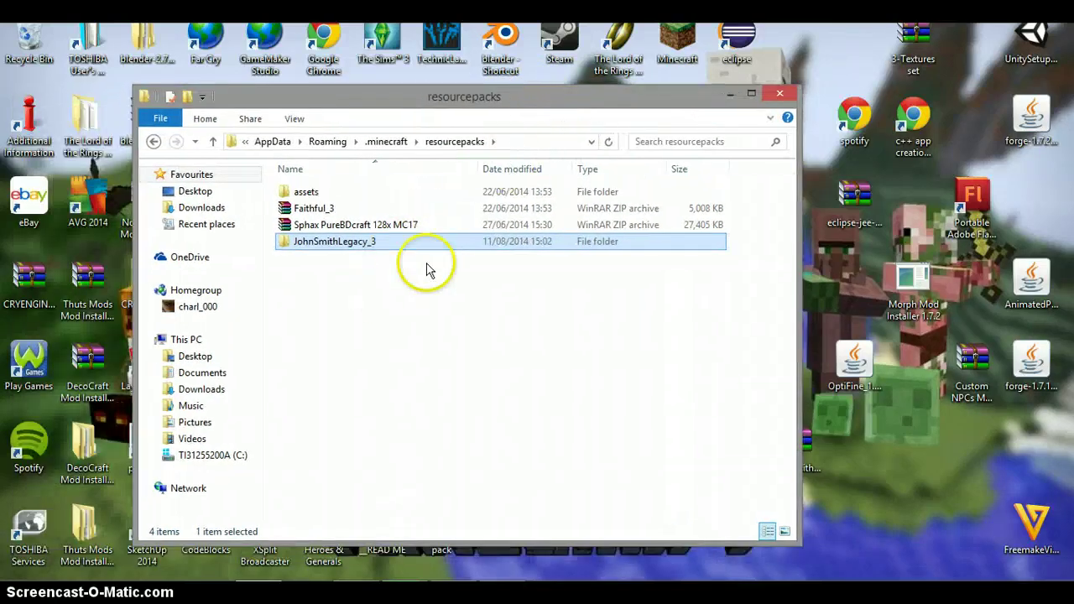
left_click(588, 396)
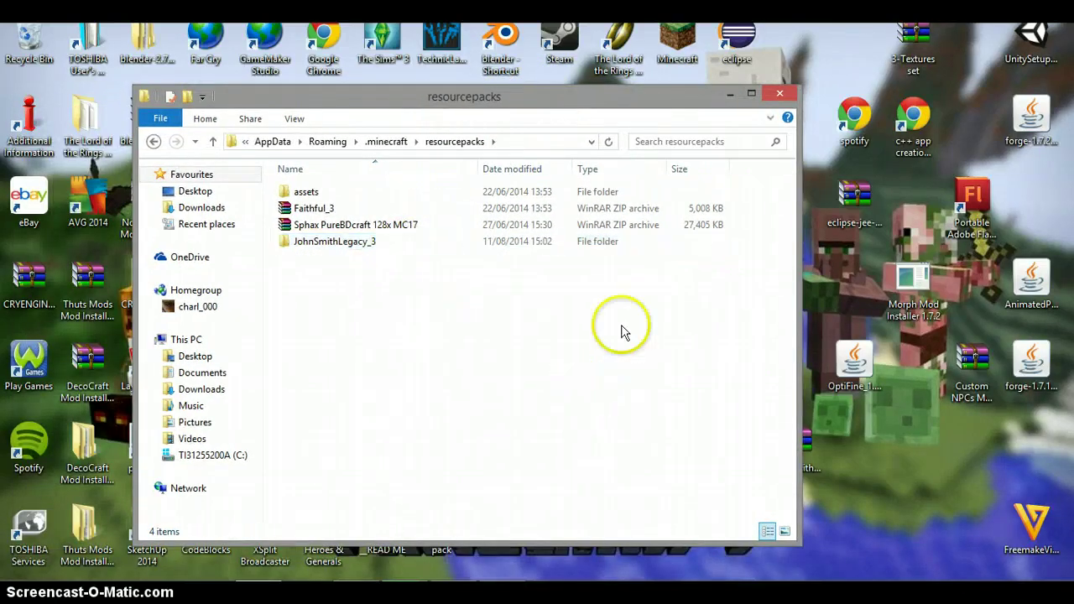
Step: Close the resourcepacks folder and launch Minecraft, going to its resource pack selection
left_click(779, 93)
double_click(682, 42)
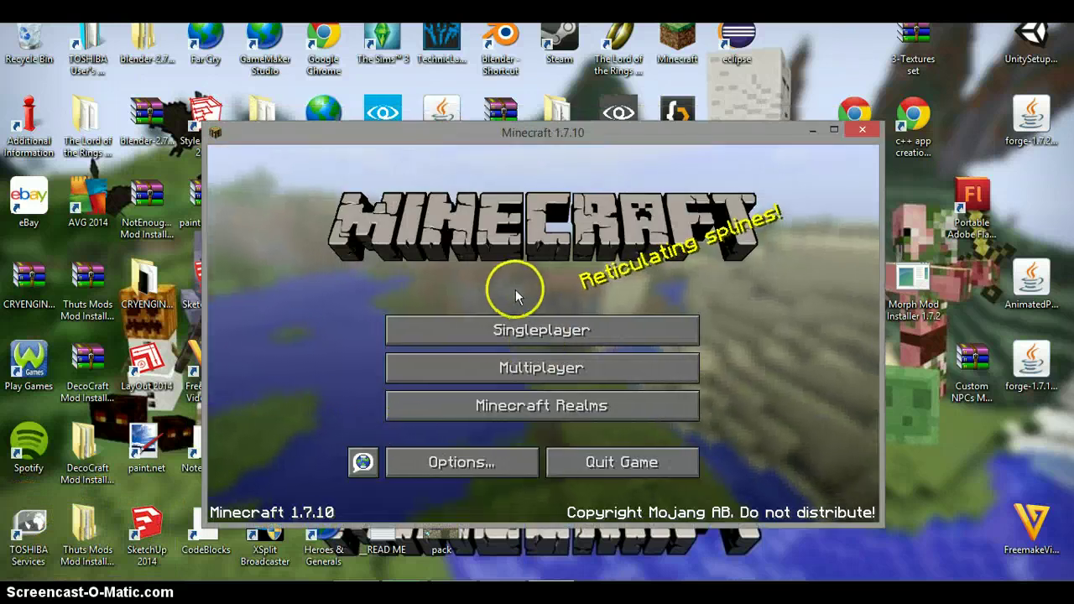
left_click(486, 466)
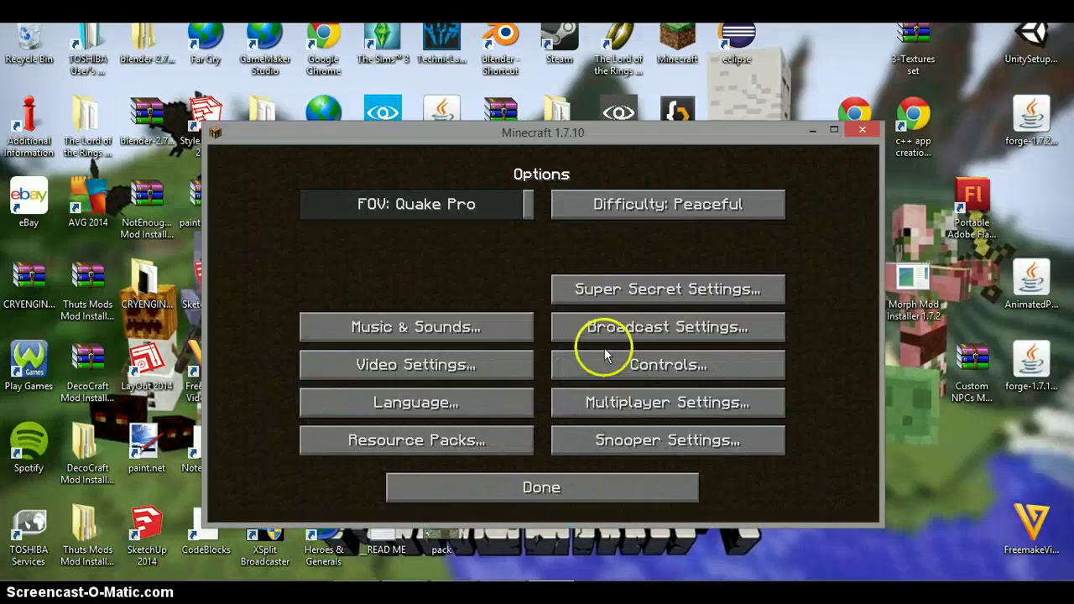
left_click(458, 439)
mouse_move(359, 325)
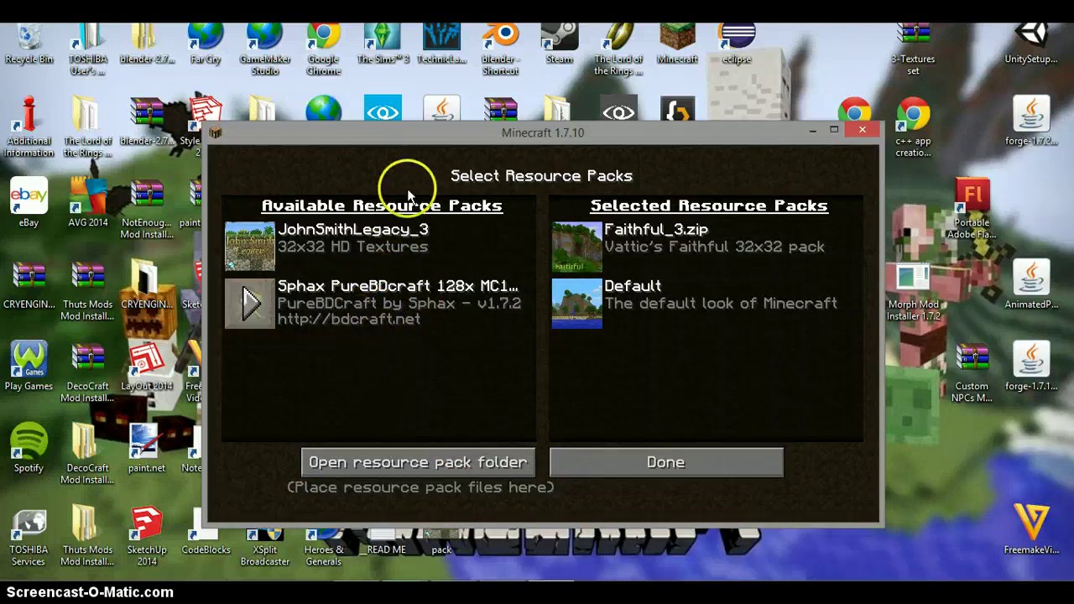
Step: Replace Faithful_3.zip with JohnSmithLegacy_3 in the selected resource packs, apply the choice and return to the title screen
mouse_move(574, 243)
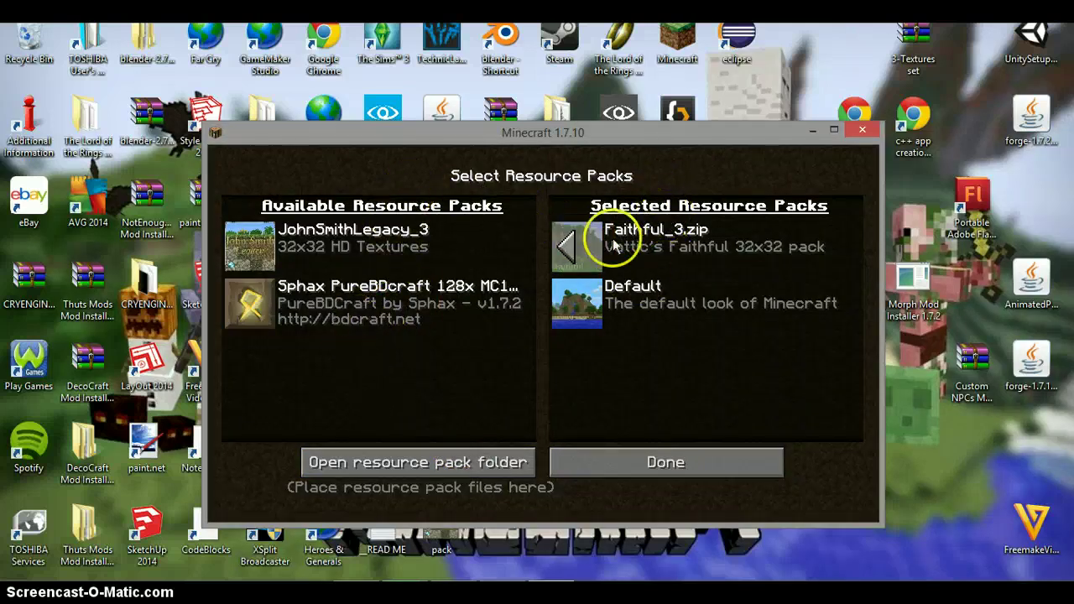
left_click(567, 244)
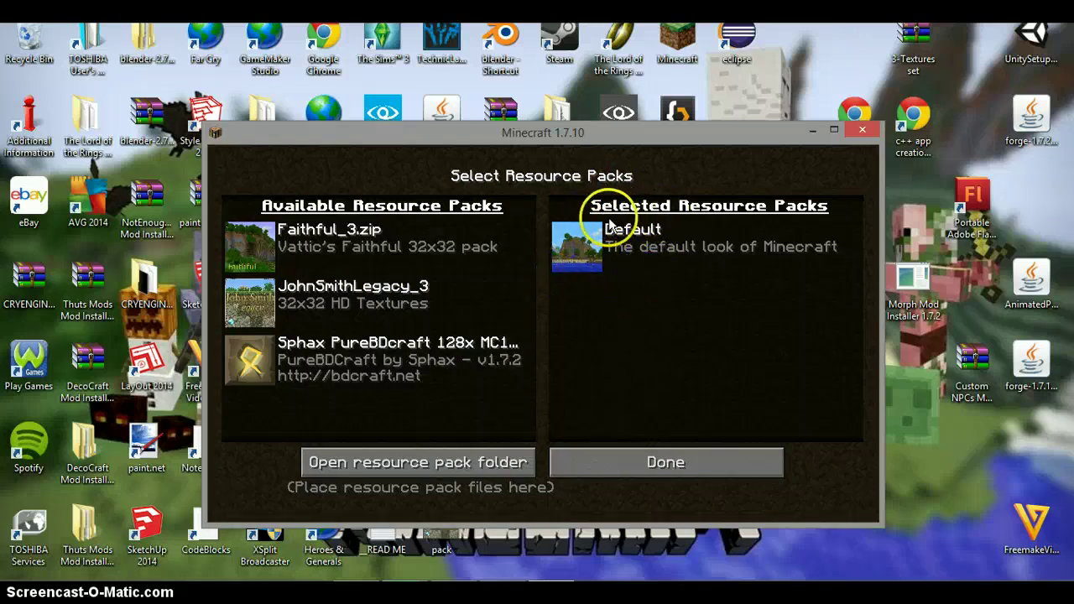
left_click(250, 307)
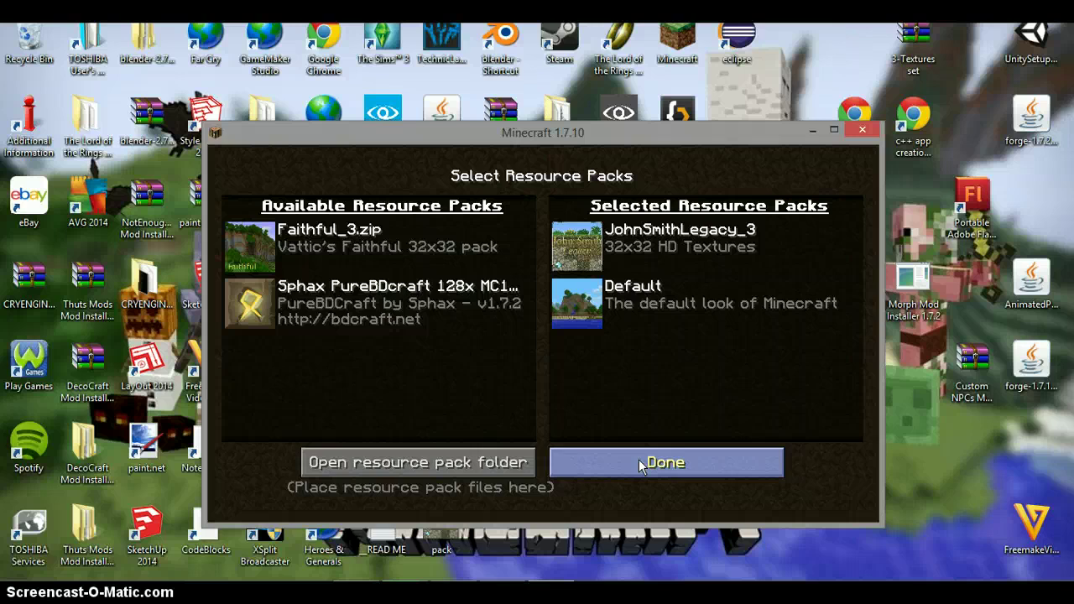
left_click(589, 380)
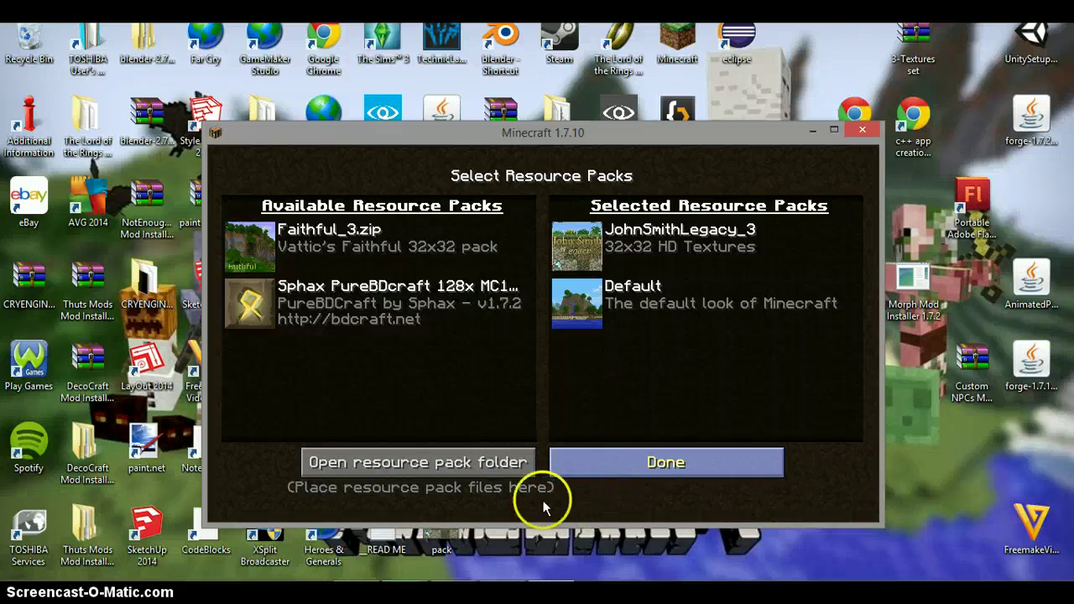
left_click(574, 472)
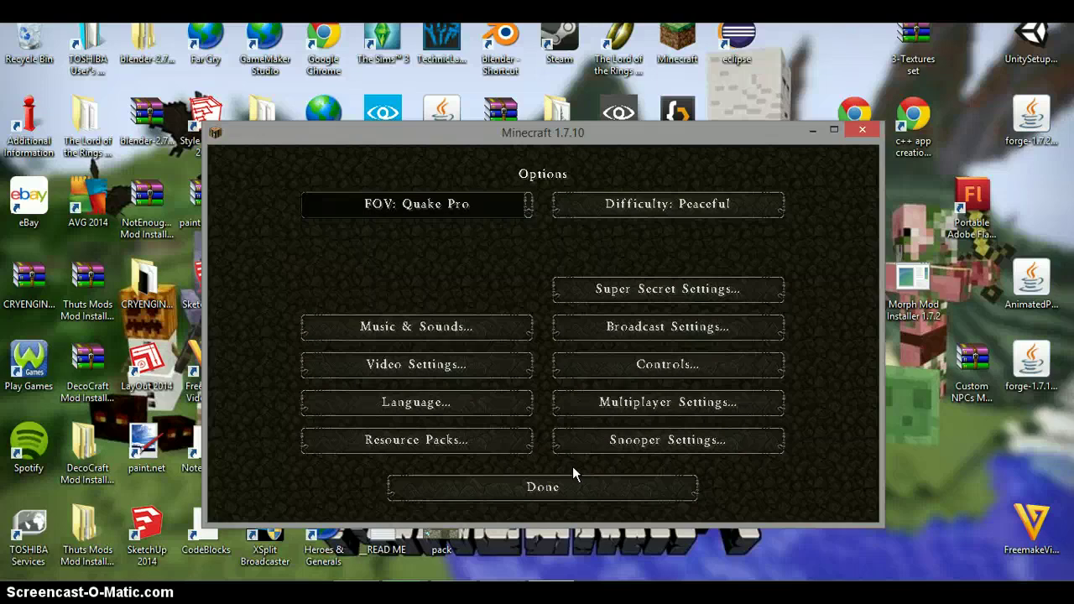
left_click(513, 488)
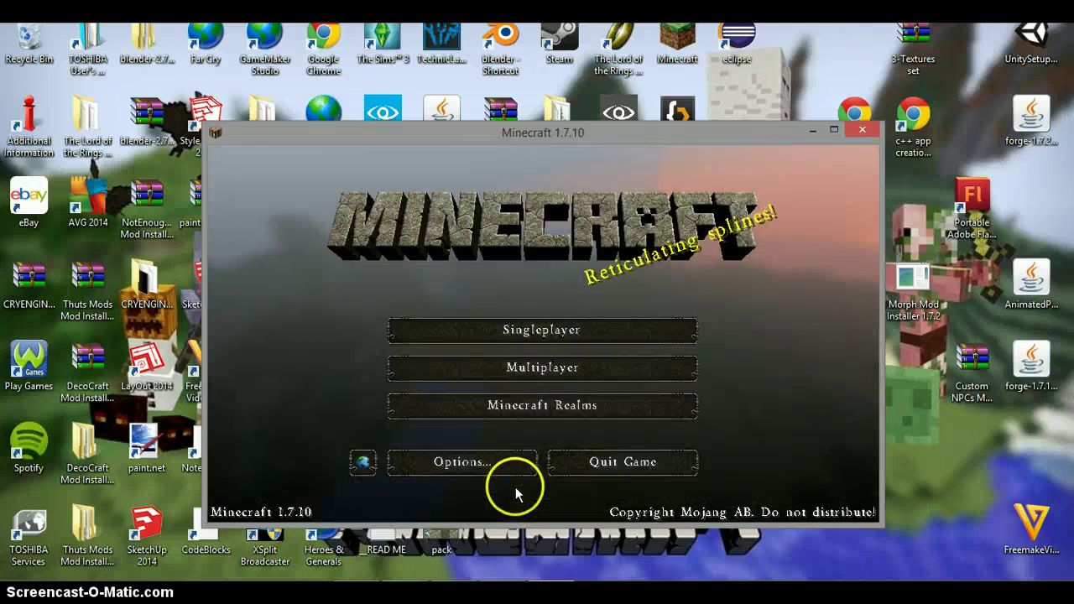
Step: Load the singleplayer world worldsog 2
left_click(476, 336)
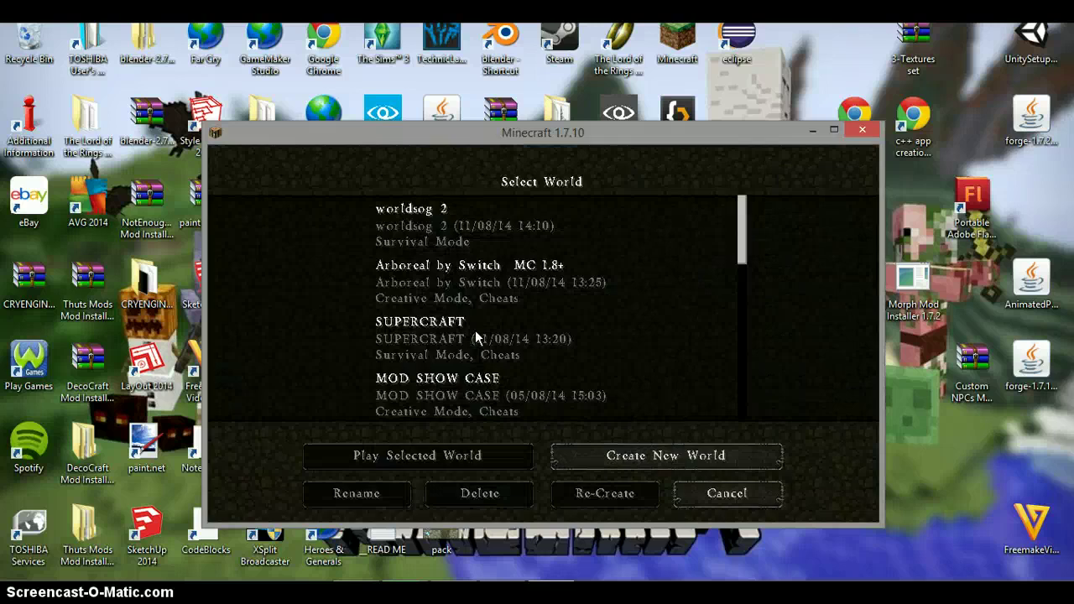
left_click(460, 226)
left_click(457, 457)
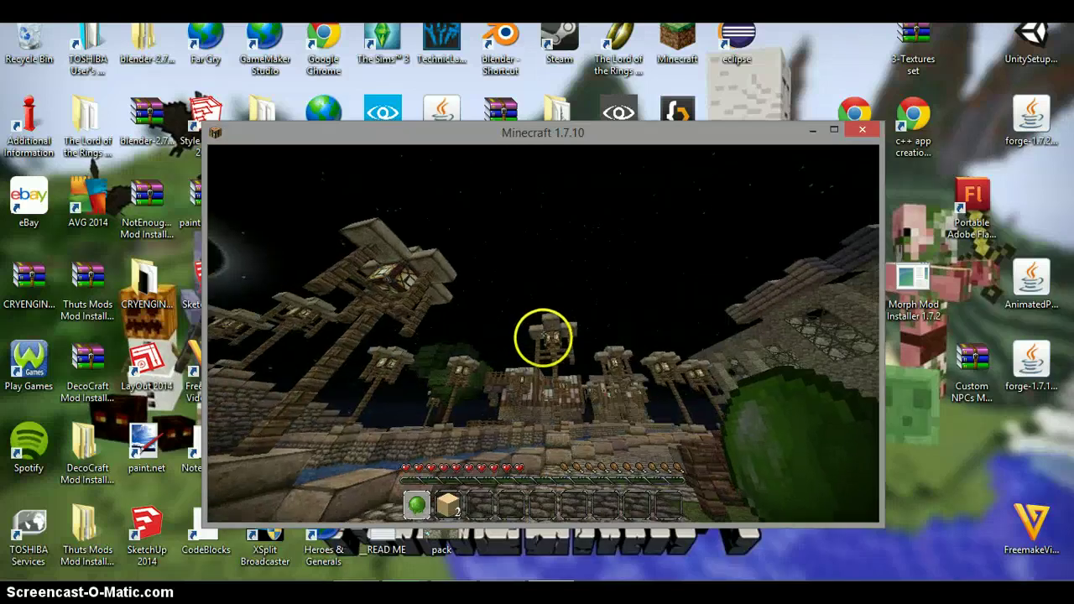
Step: Examine the new textures around the character in front-facing third-person view, and pause the game
mouse_move(543, 333)
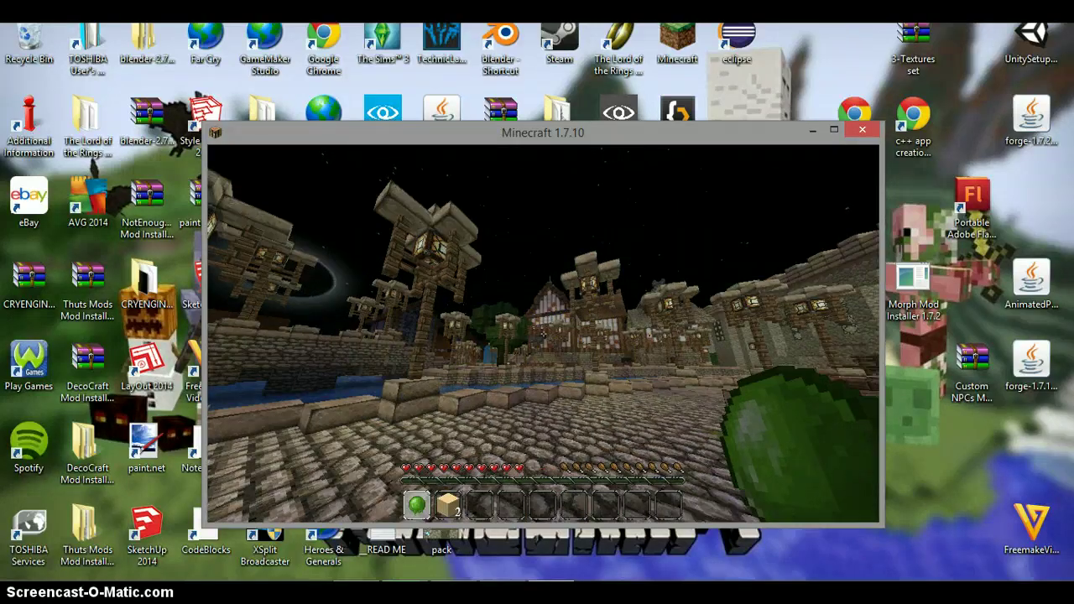
key("F5")
key("F5")
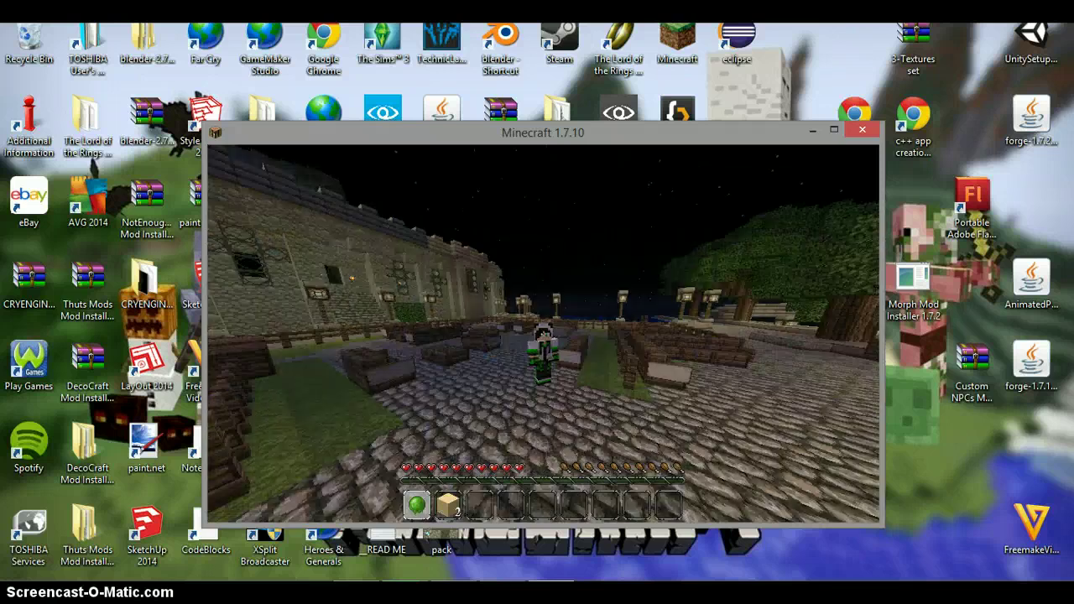
left_click(547, 335)
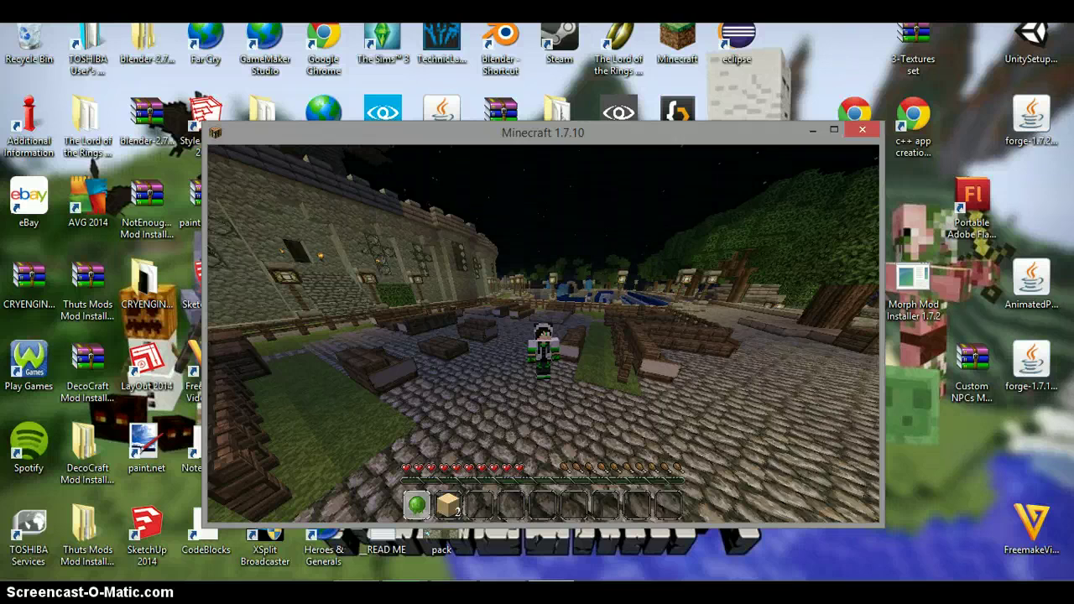
key("Escape")
left_click(360, 431)
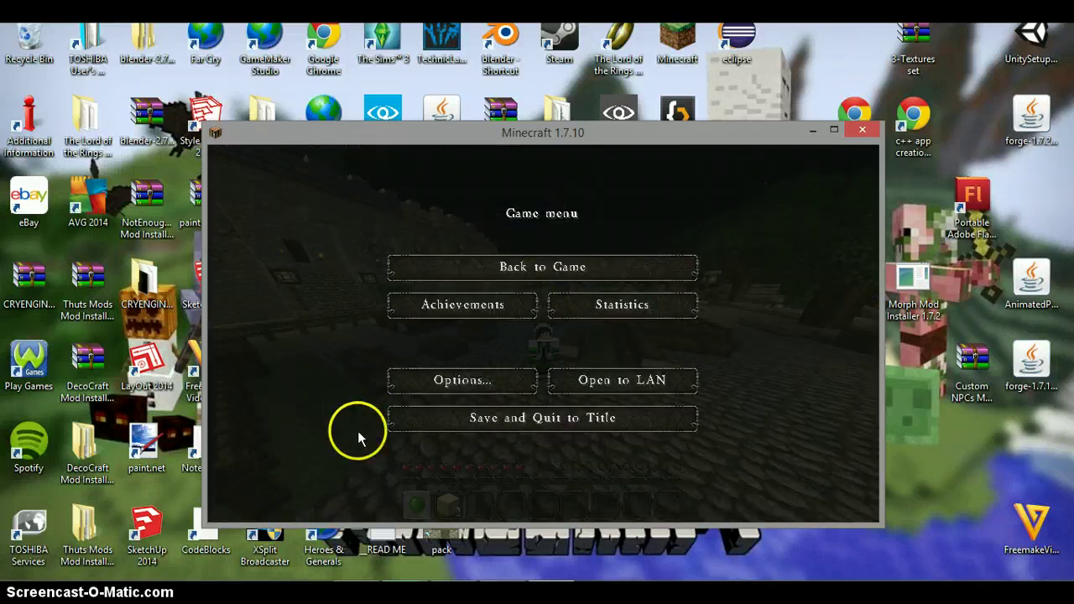